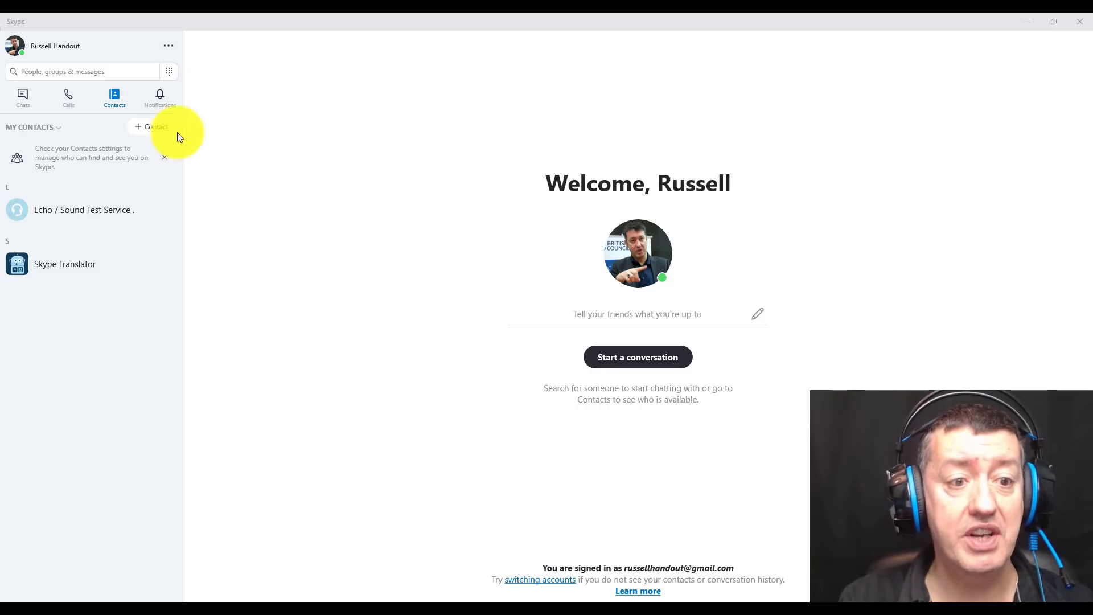
Step: Search for the person by their Skype Name, add them as a contact, and close the dialog
left_click(154, 127)
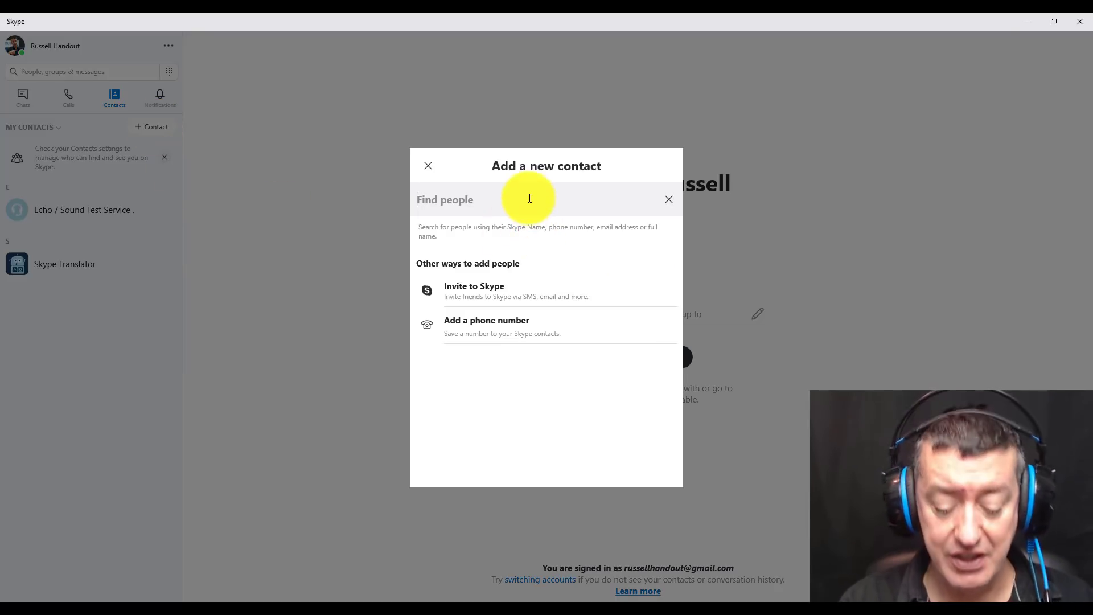
type("russell")
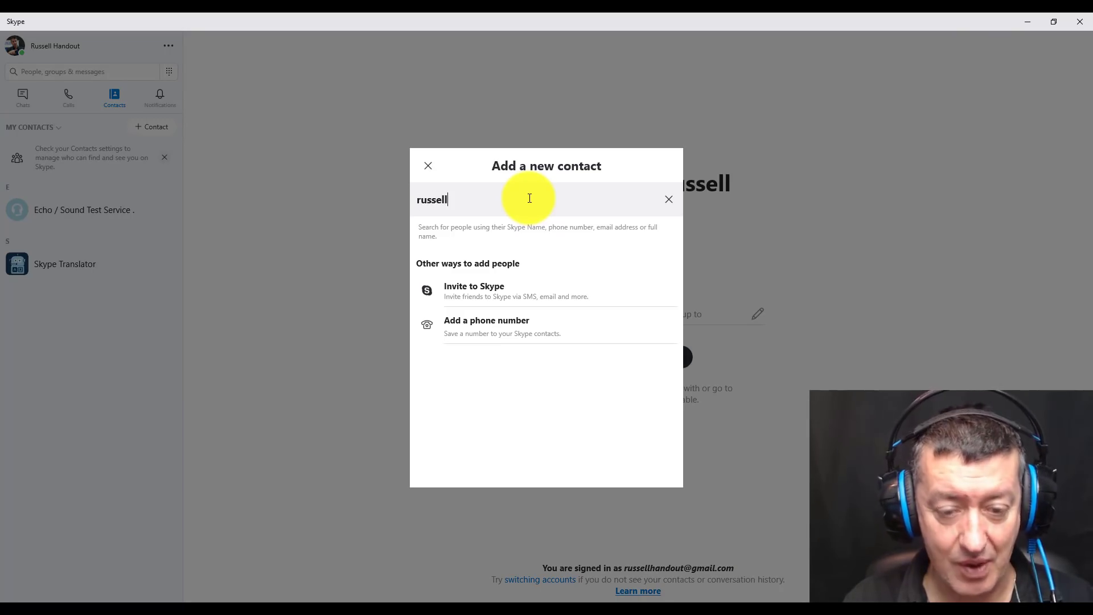
type("19")
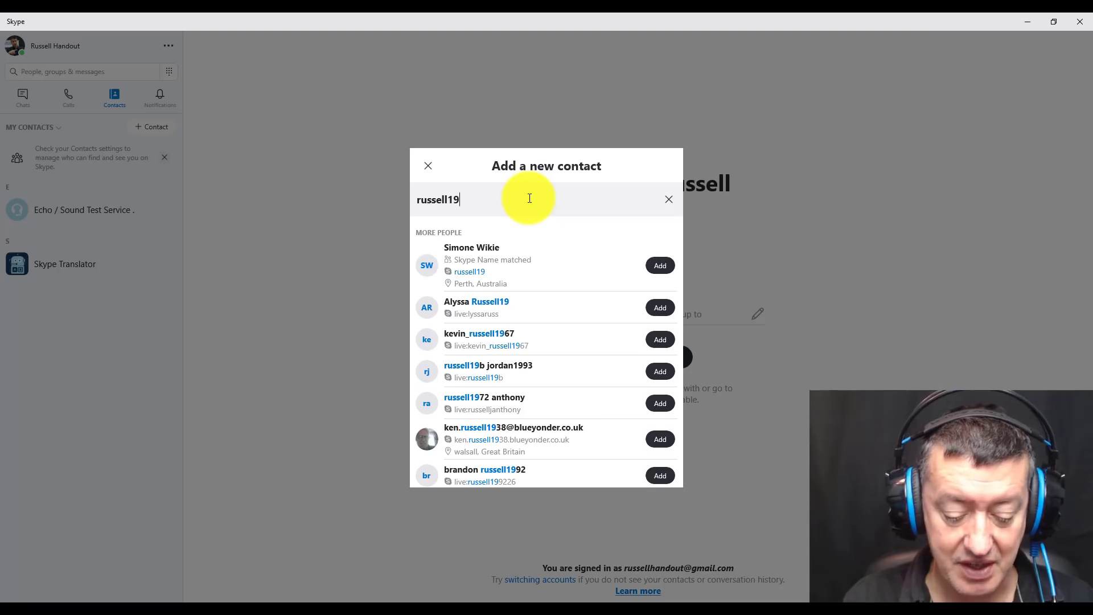
type("551955")
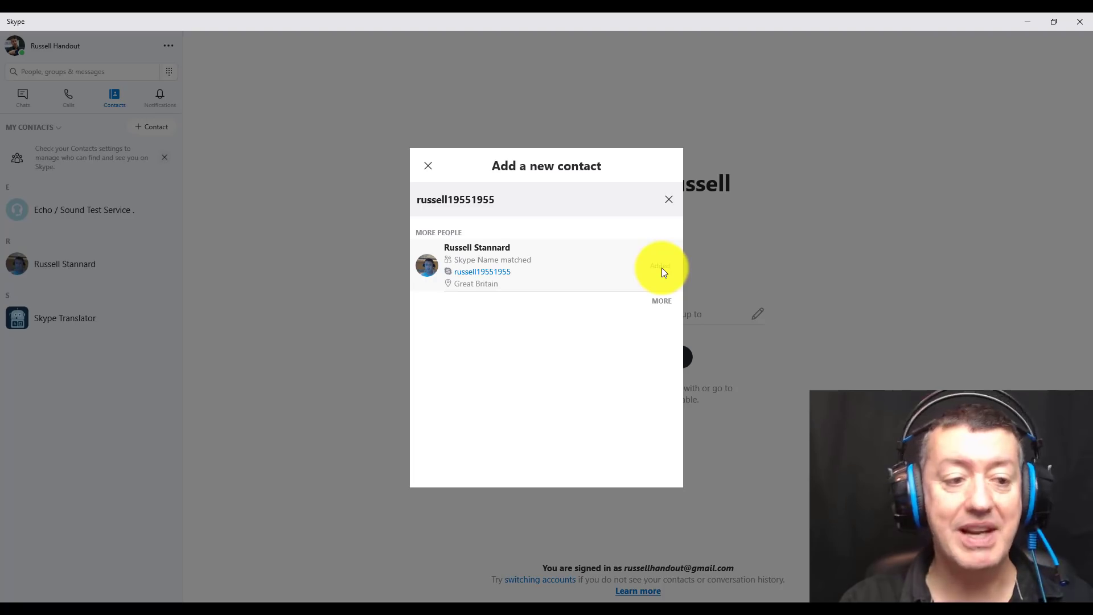
left_click(428, 165)
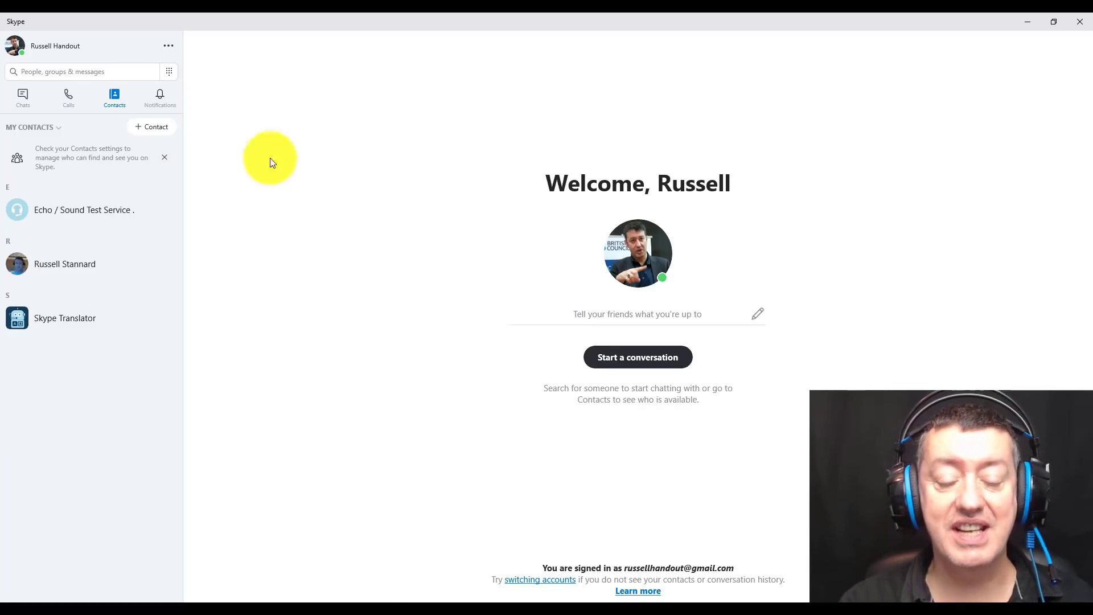
Step: Open the new contact's conversation and send them a wave with Say hi
left_click(47, 265)
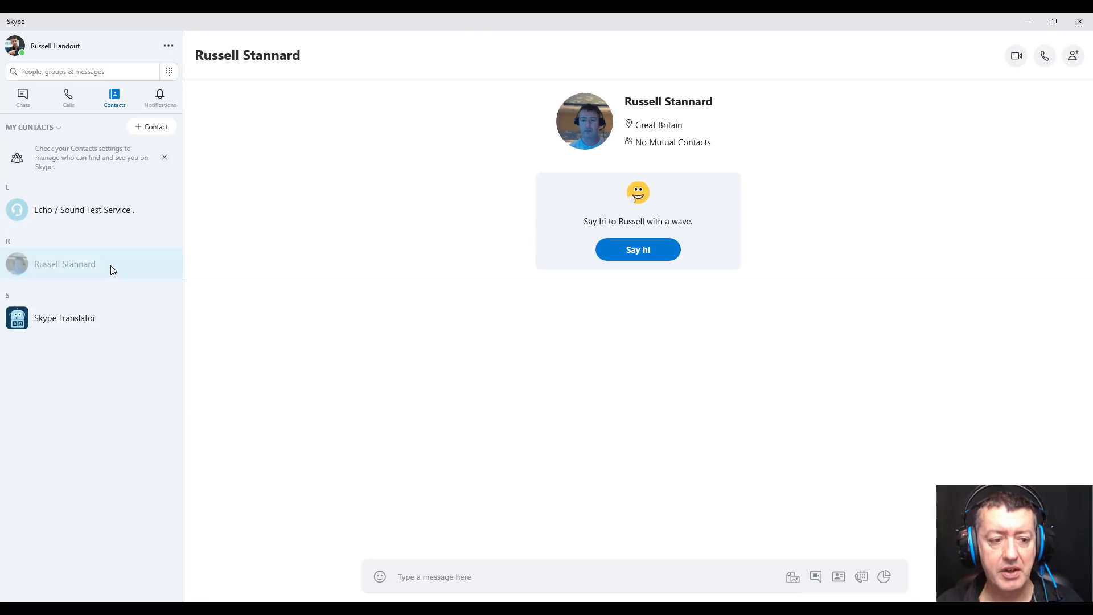
left_click(636, 252)
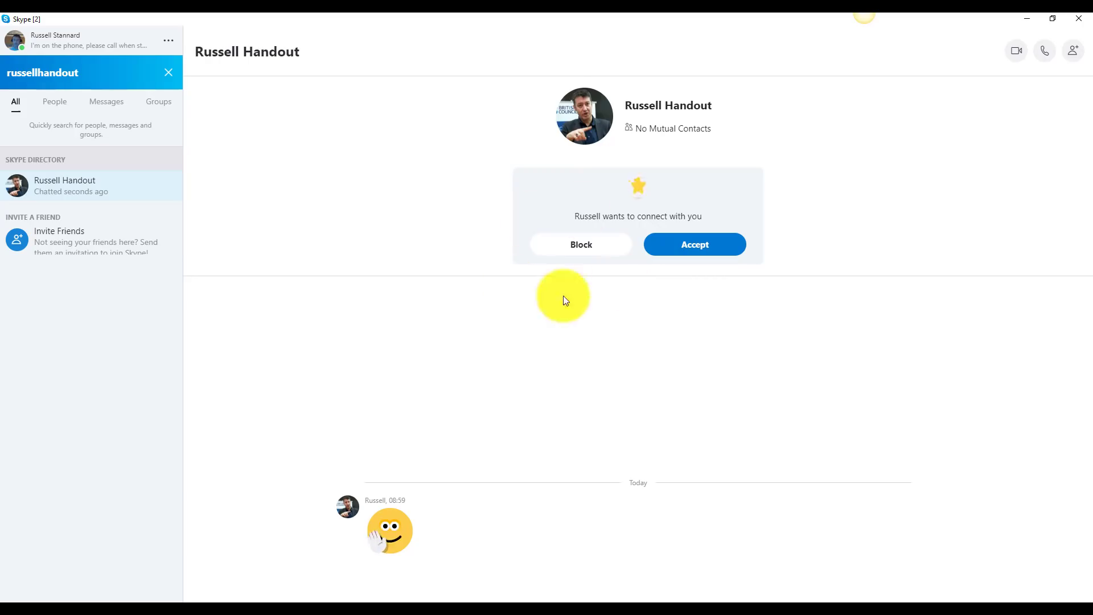
Step: Accept the contact request and send a hello message introducing yourself by name
left_click(701, 250)
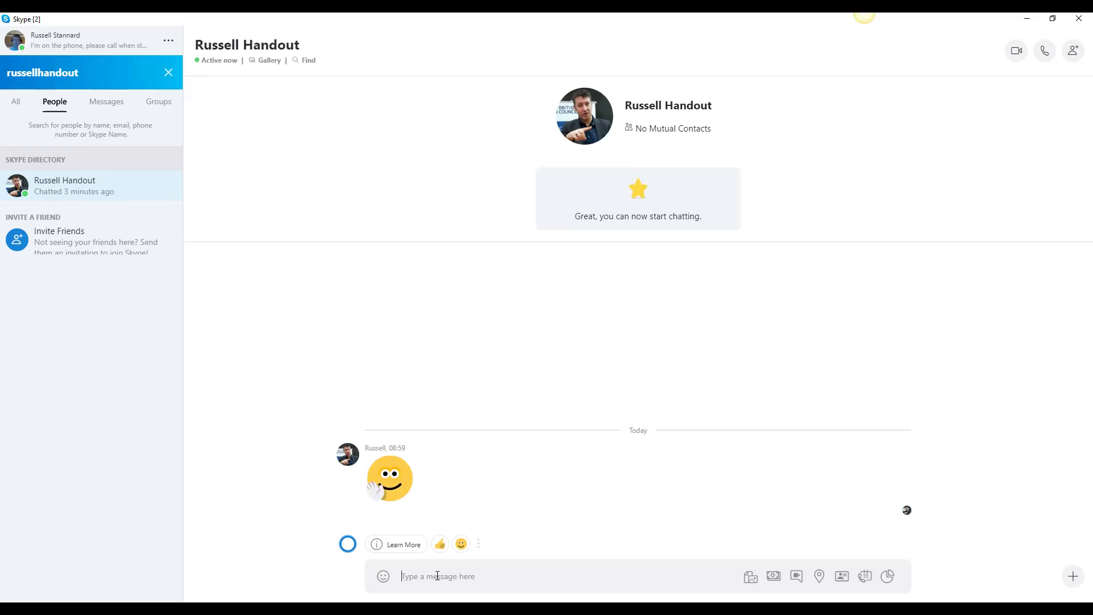
type("HI this is Russell Stannard")
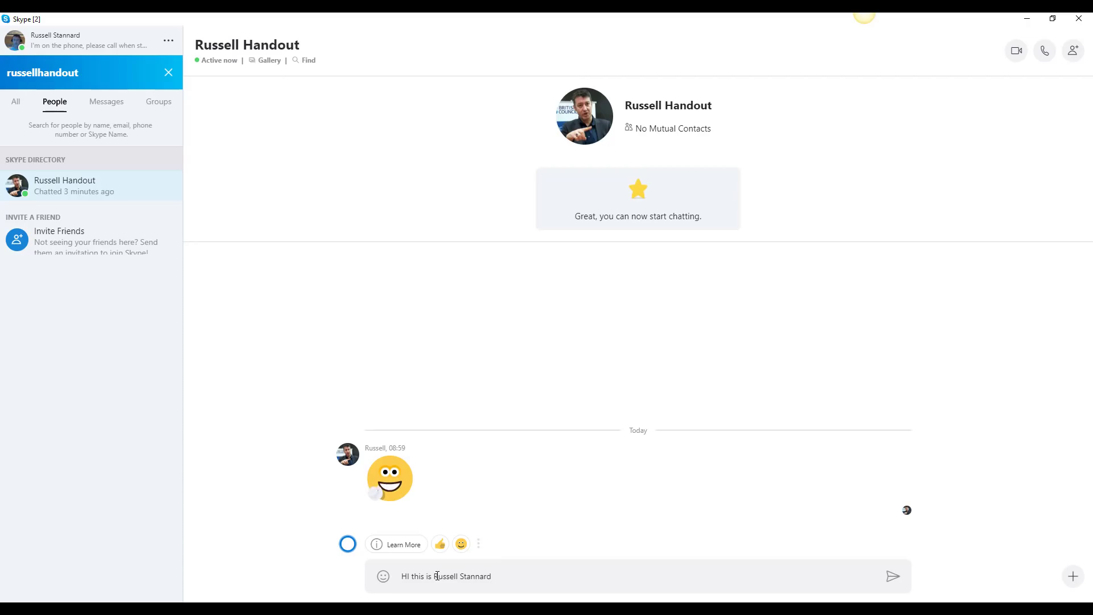
key("Return")
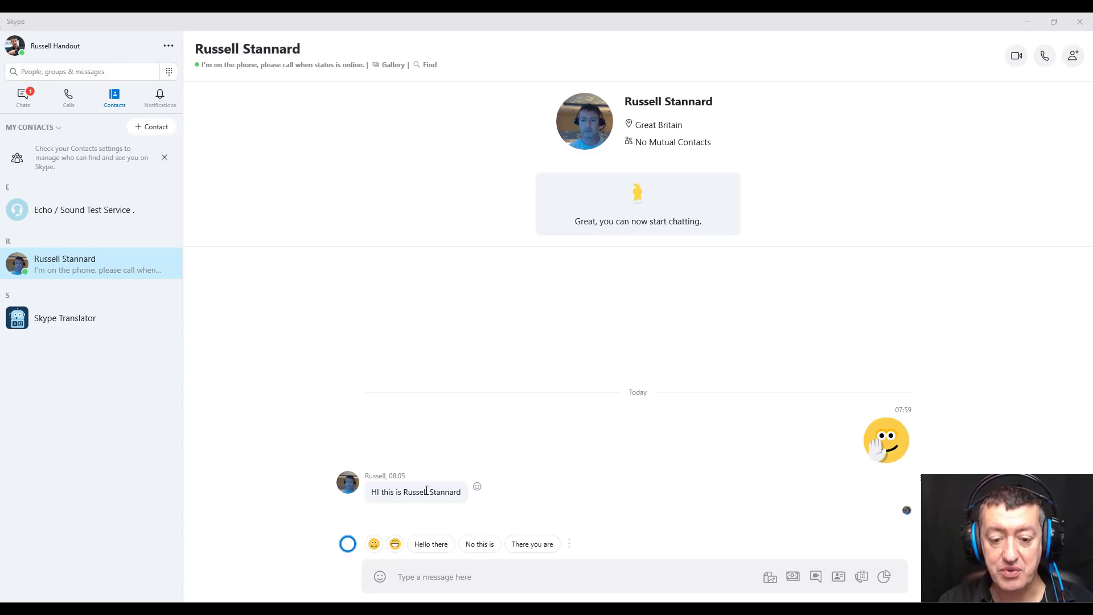
Step: Send a corrected introduction reply in the chat, then show the Calls list
left_click(419, 576)
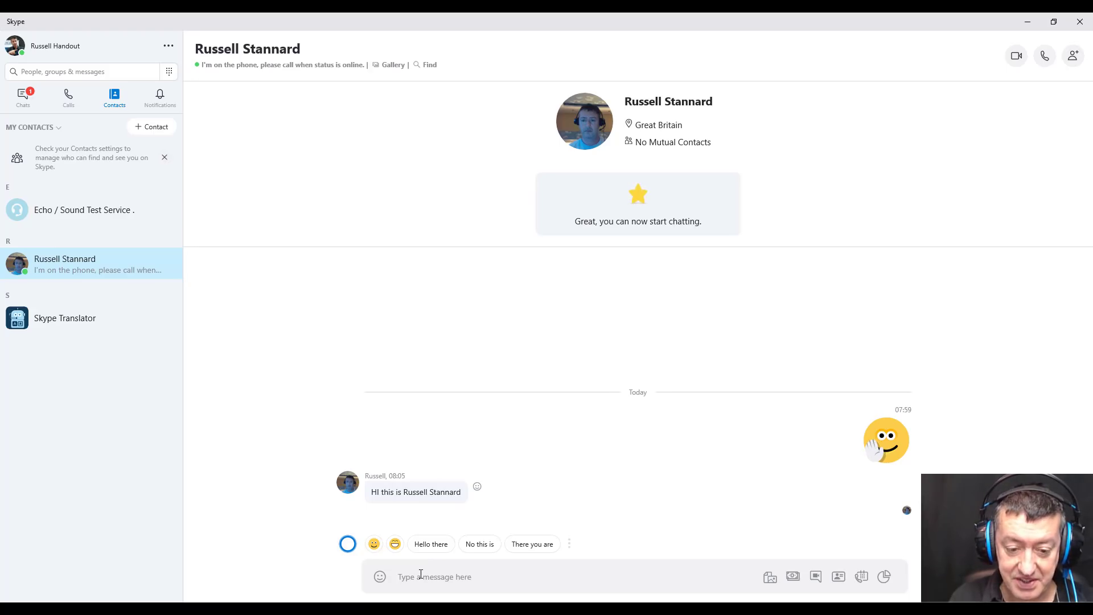
type("Hi this is Russell hand")
key("BackSpace")
key("BackSpace")
type("n")
key("BackSpace")
type("ndout")
key("Return")
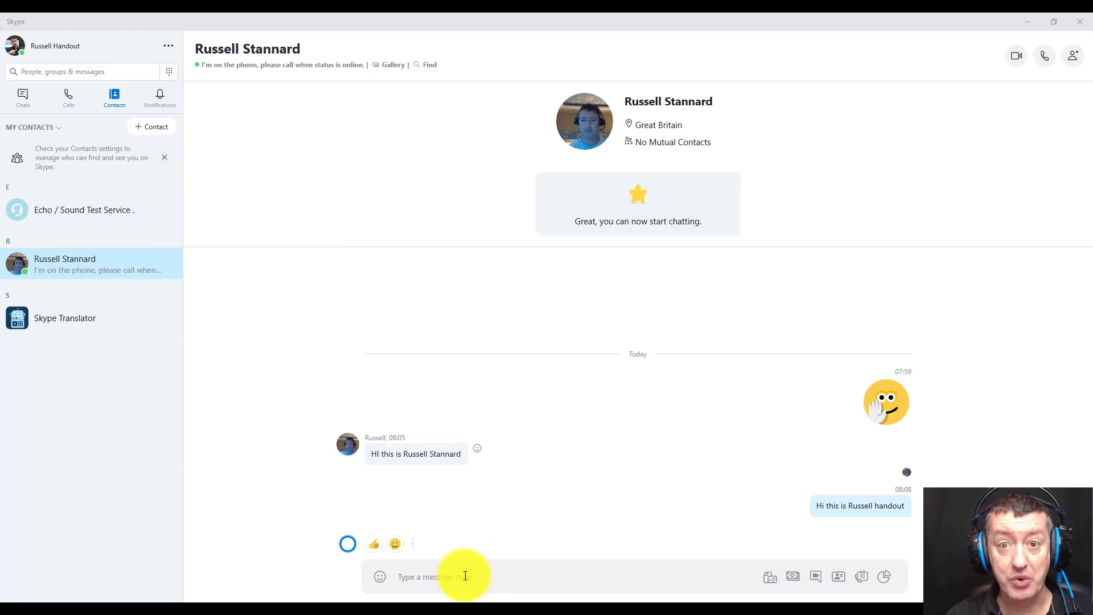
left_click(115, 96)
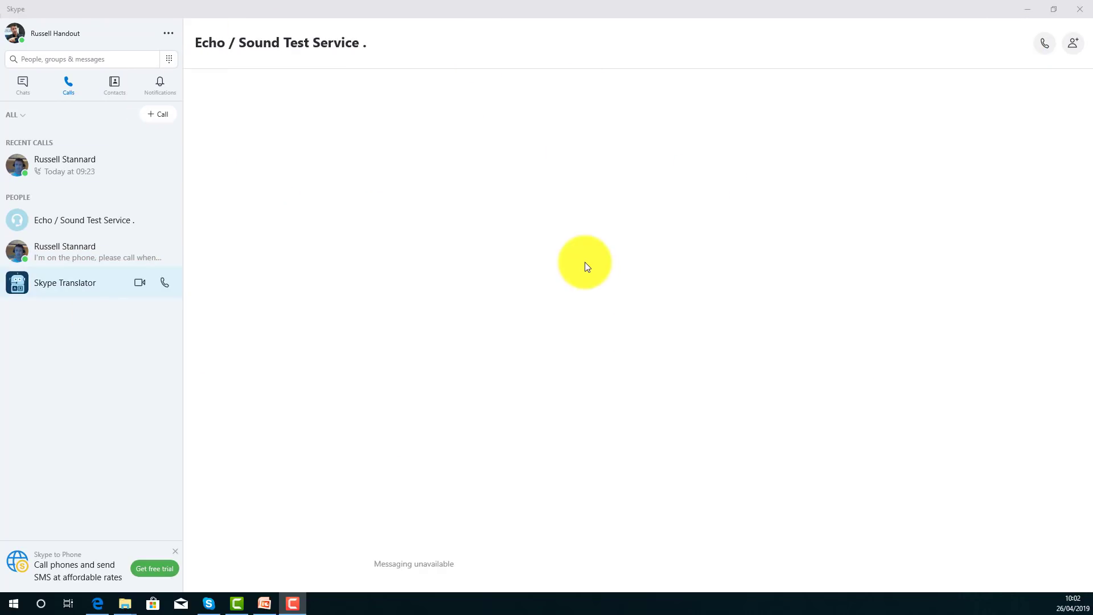
Step: In Audio & Video settings, confirm camera and microphone stay HD Pro Webcam C920, then close Settings
left_click(167, 34)
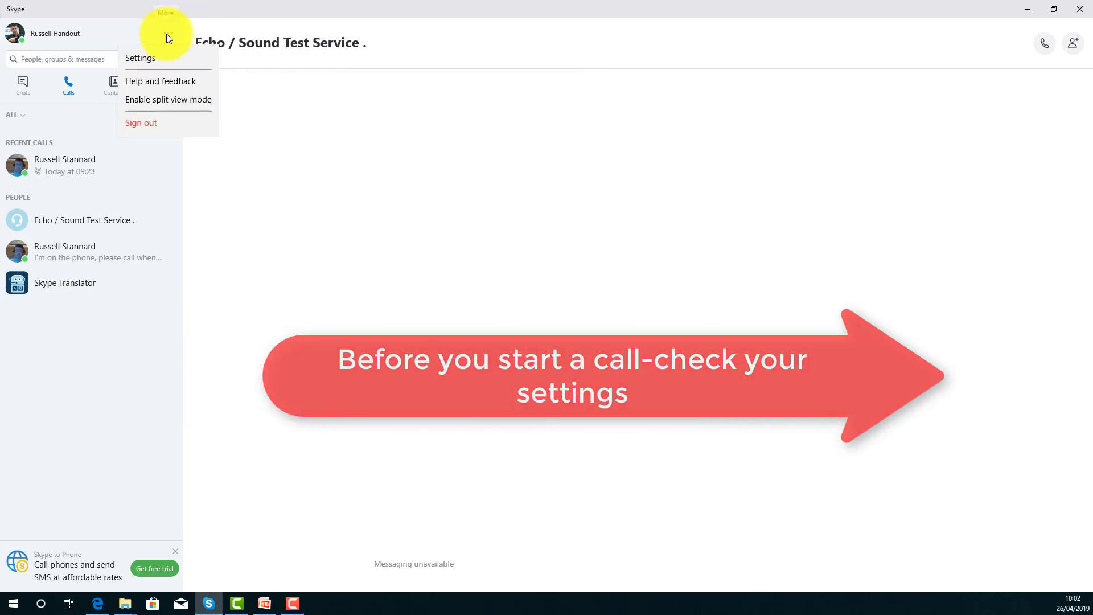
left_click(149, 60)
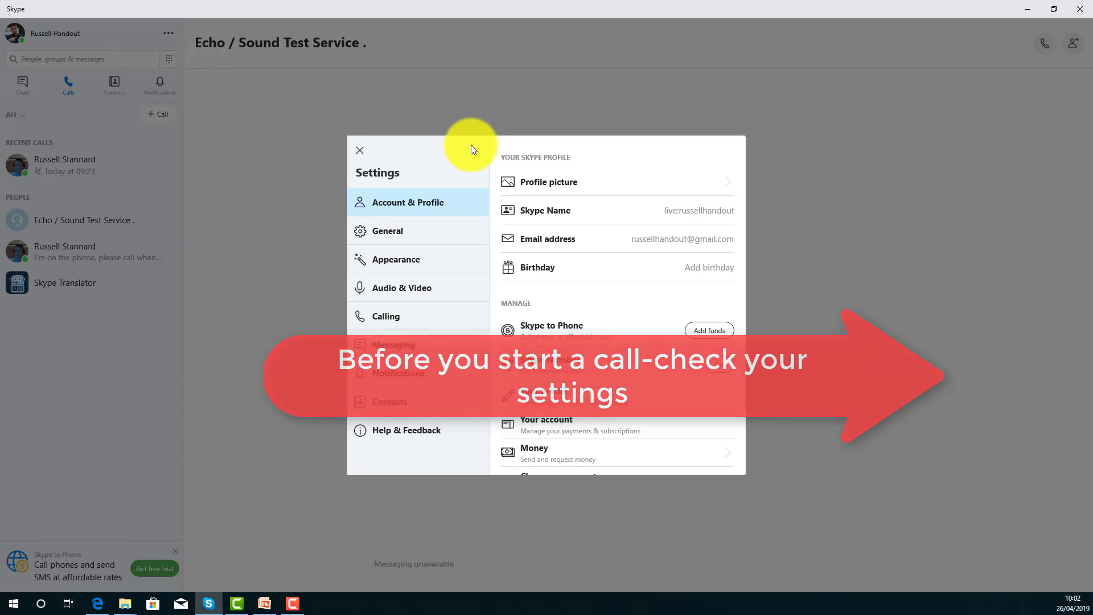
left_click(411, 288)
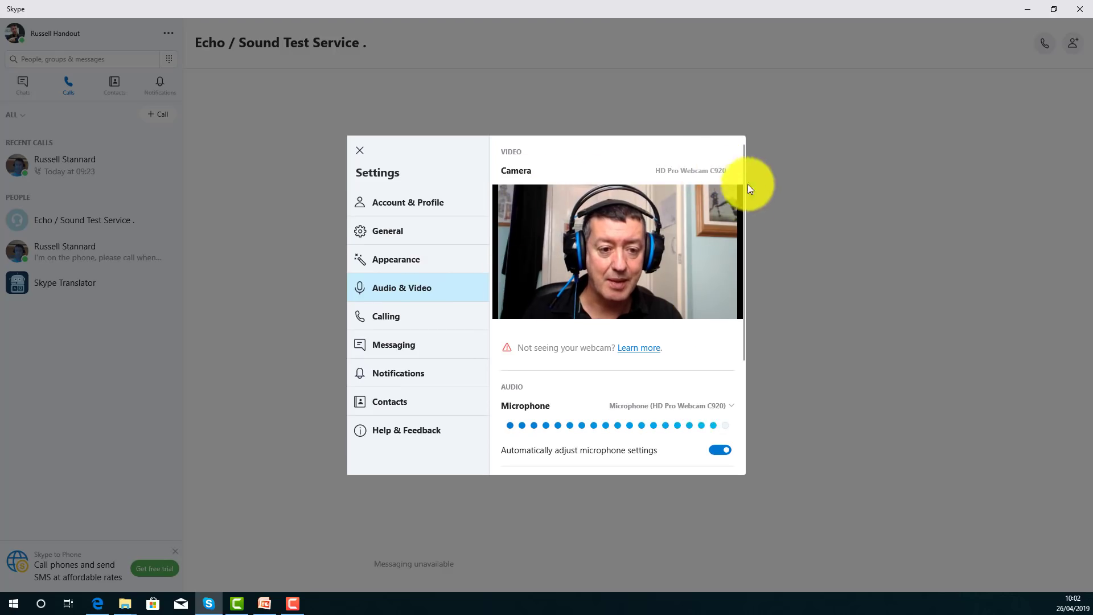
left_click(733, 170)
left_click(732, 169)
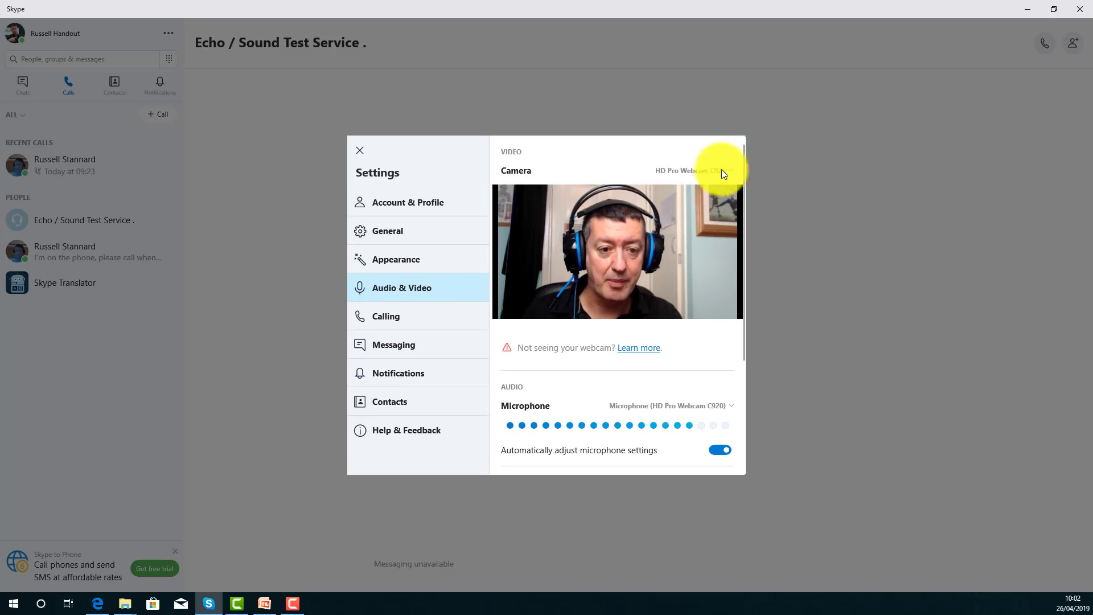
left_click(698, 167)
left_click(788, 245)
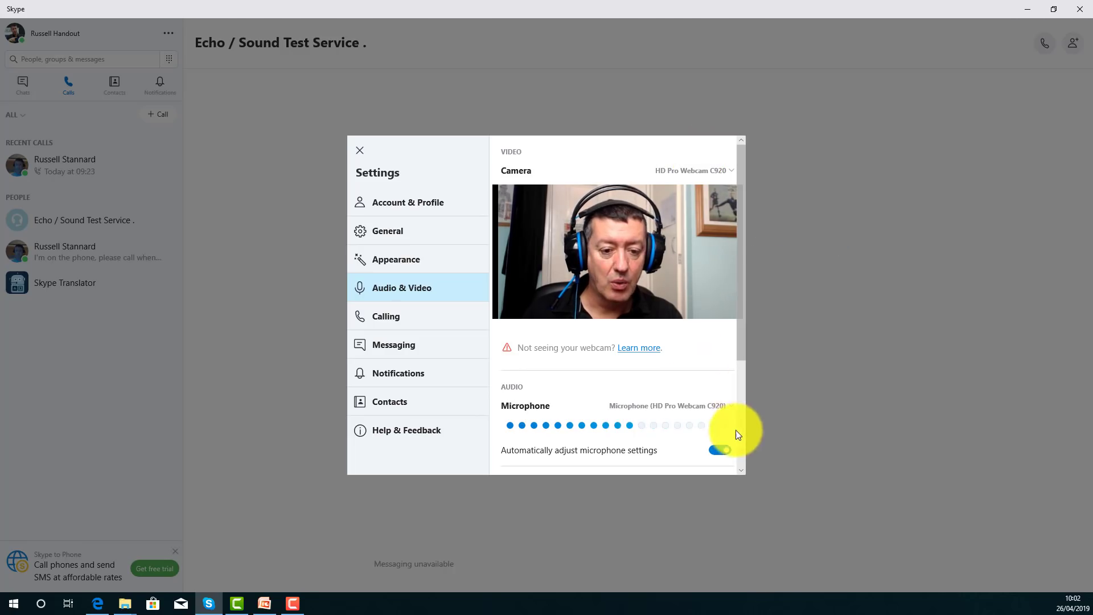
left_click(731, 410)
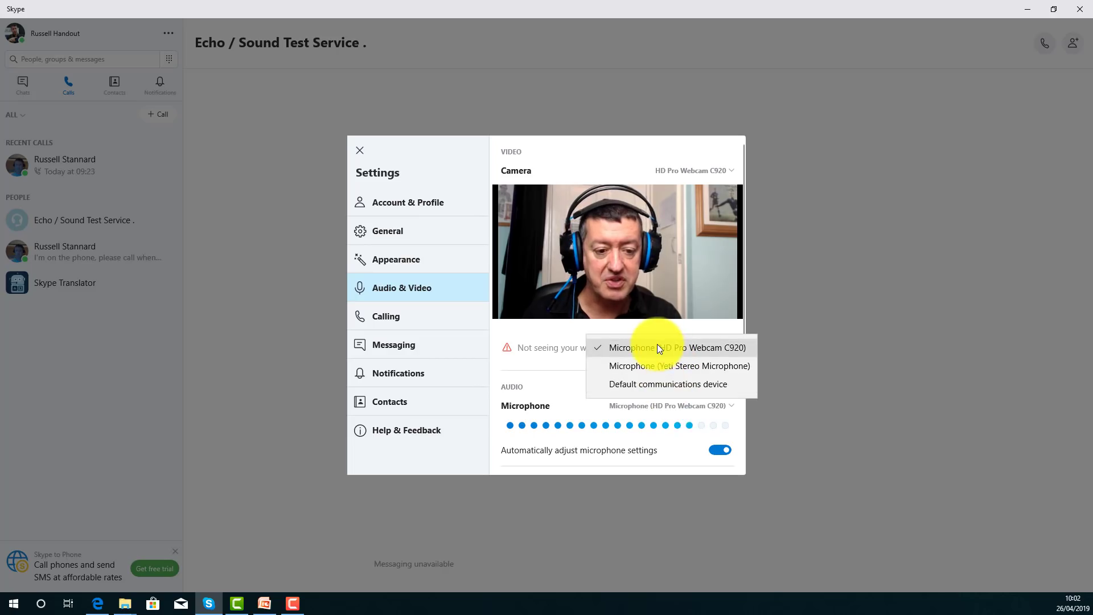
left_click(634, 347)
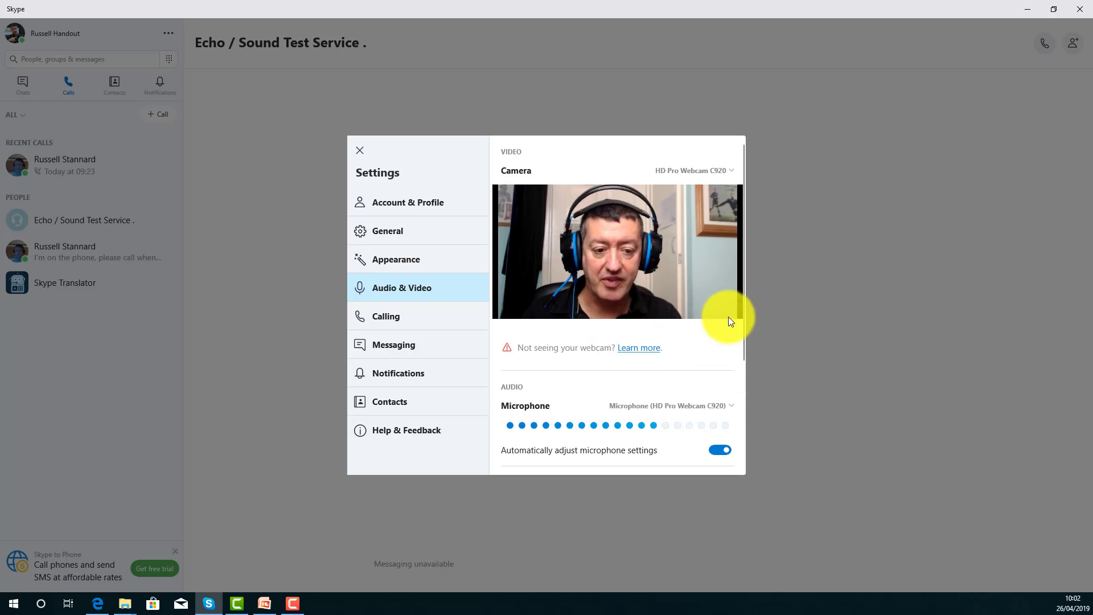
left_click_drag(743, 332, 750, 445)
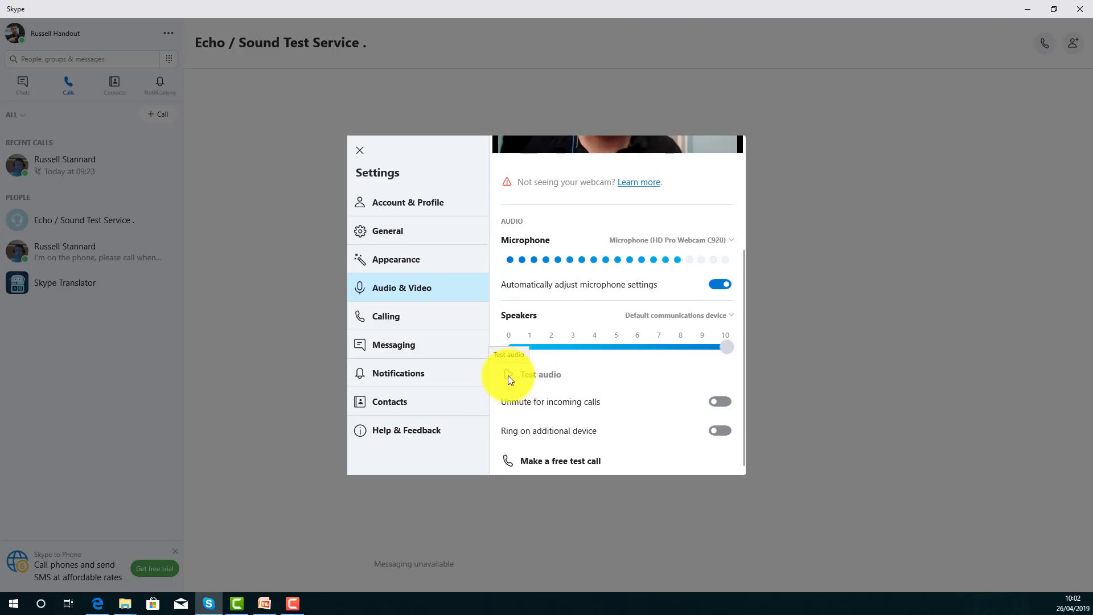
left_click(360, 150)
Step: Reopen Settings at the Audio & Video page
left_click(169, 32)
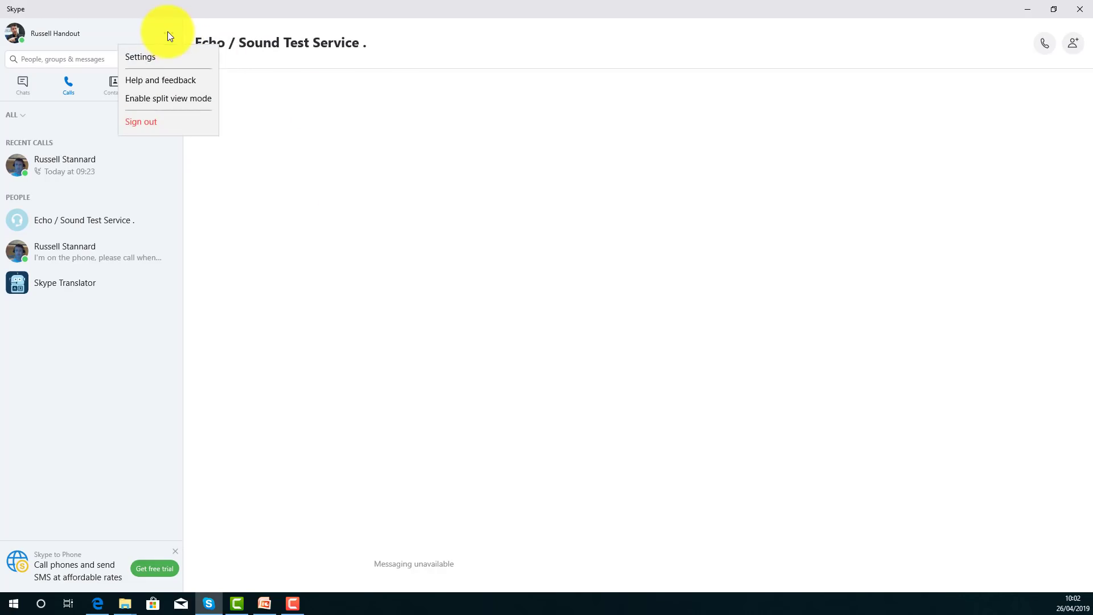
left_click(141, 57)
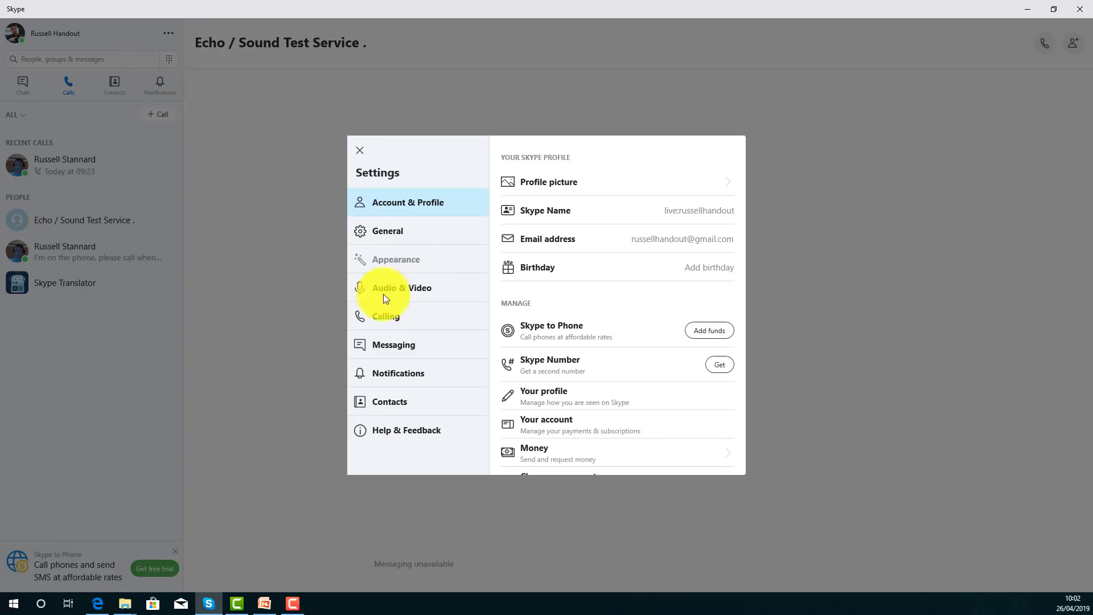
left_click(401, 287)
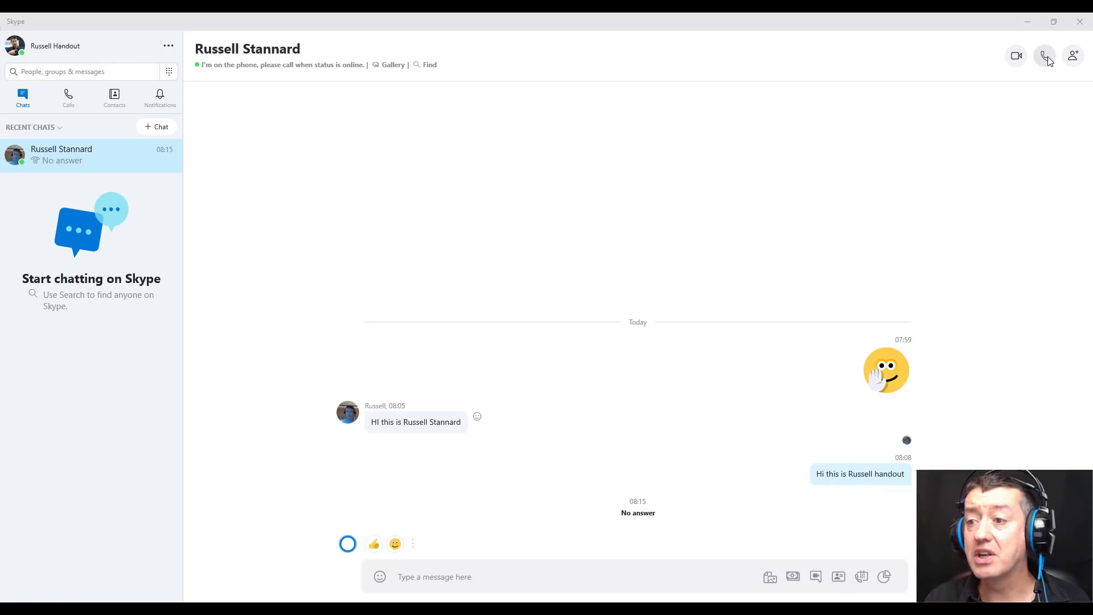
Step: Place a video call to the contact and hang up while it is still ringing
left_click(1017, 56)
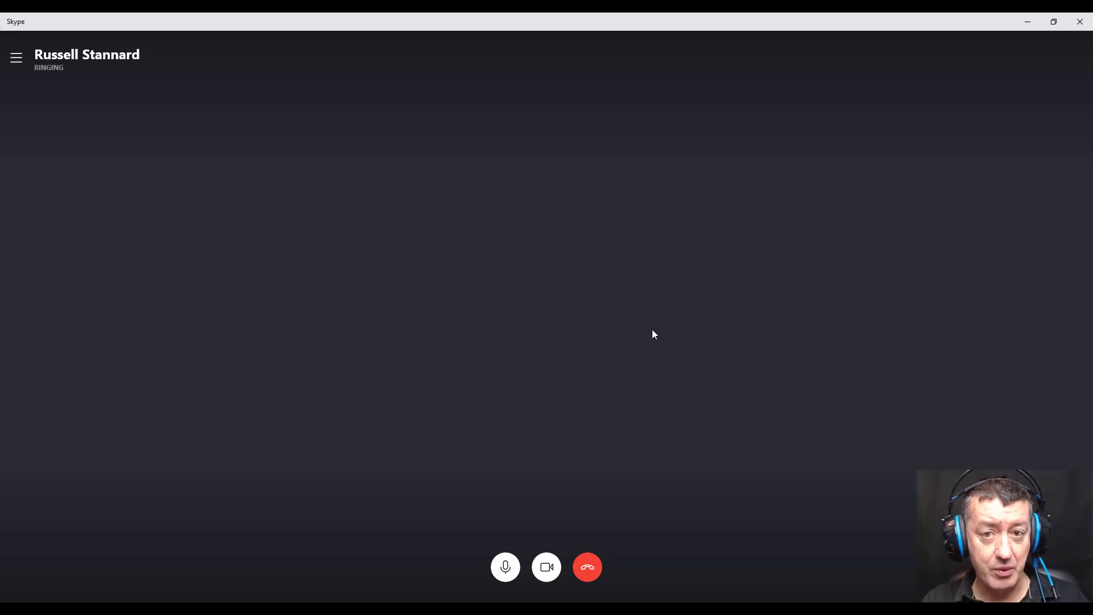
left_click(588, 568)
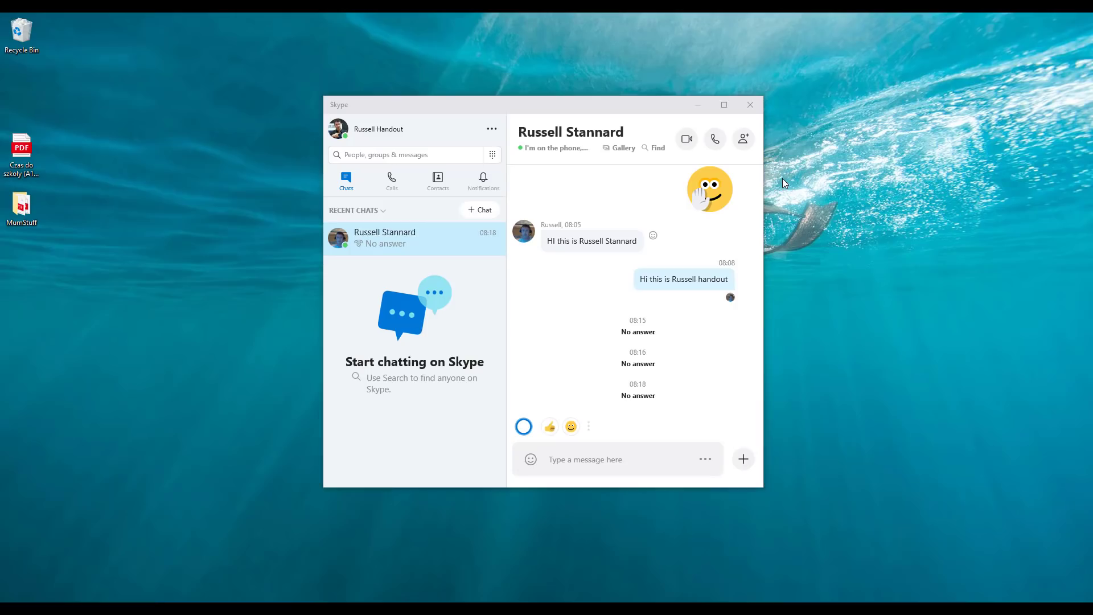
Step: Move the Skype window up and left, then start a video call to the contact
left_click_drag(646, 101, 562, 80)
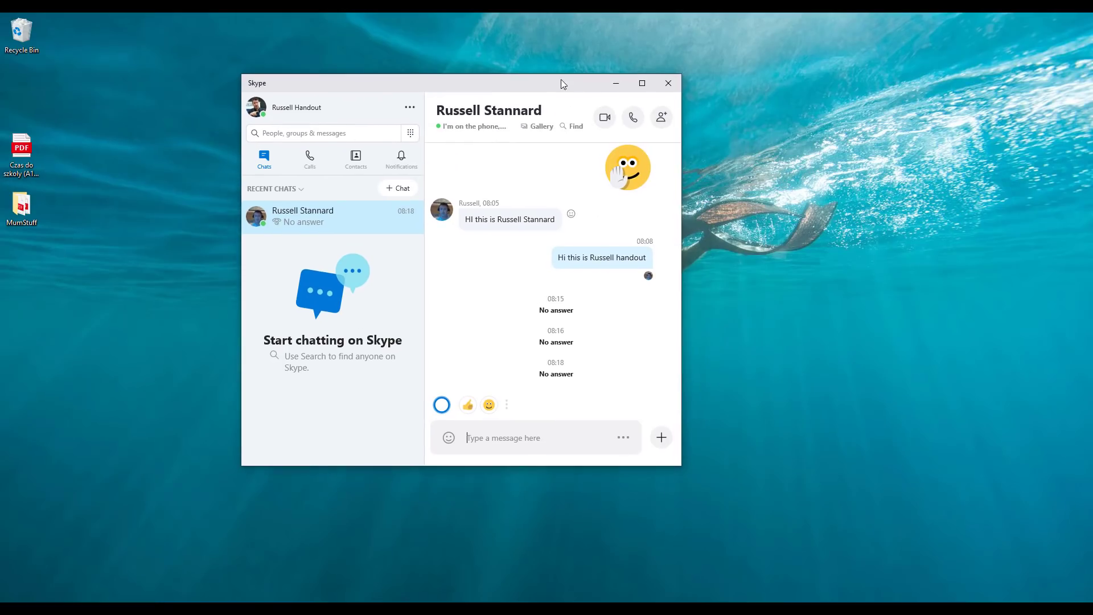
left_click(606, 117)
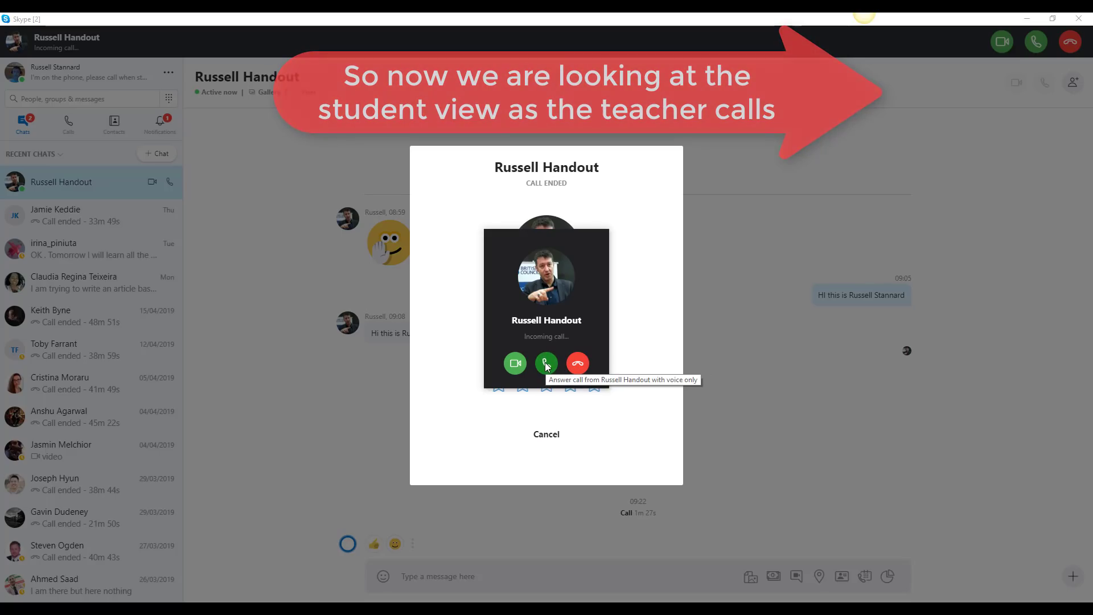
Step: Answer the incoming call with video so the student's video fills the call window
left_click(516, 365)
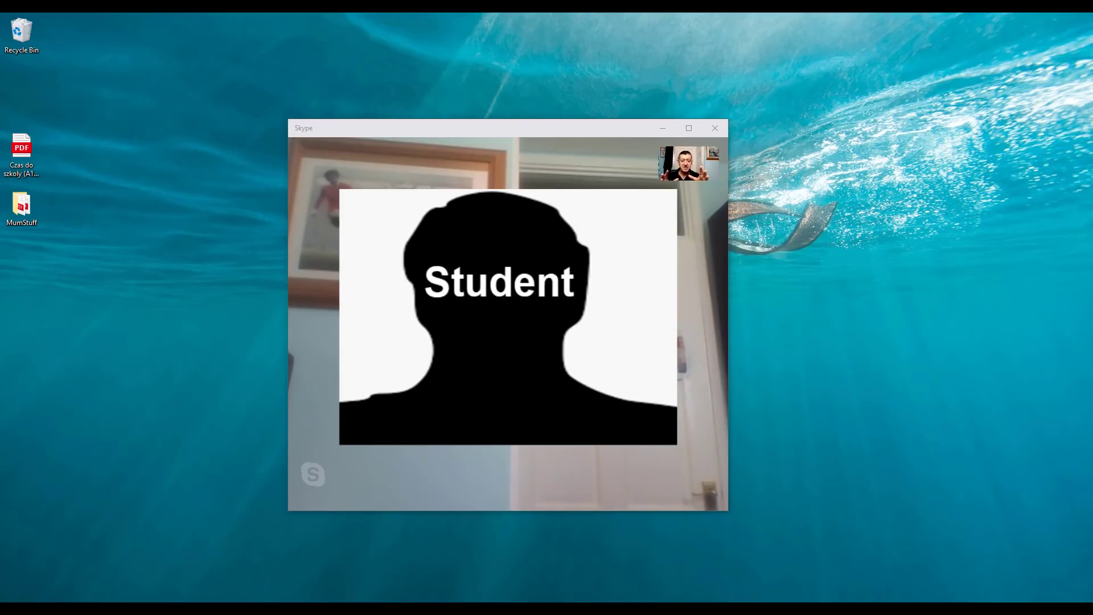
mouse_move(521, 166)
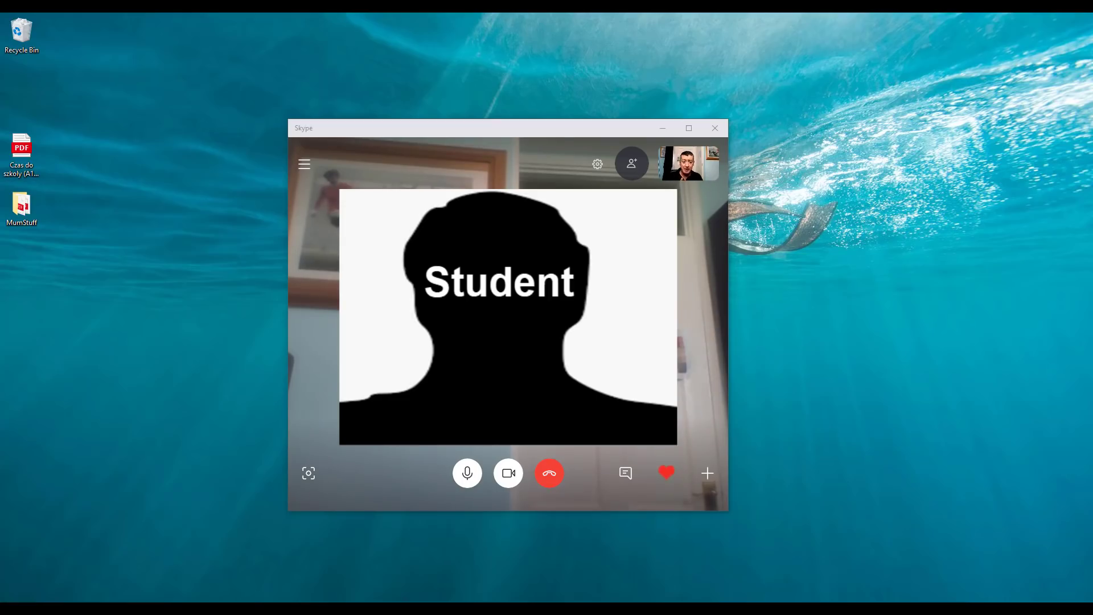
Step: Open the conversation beside the call and send the chat message 'Message'
left_click(627, 474)
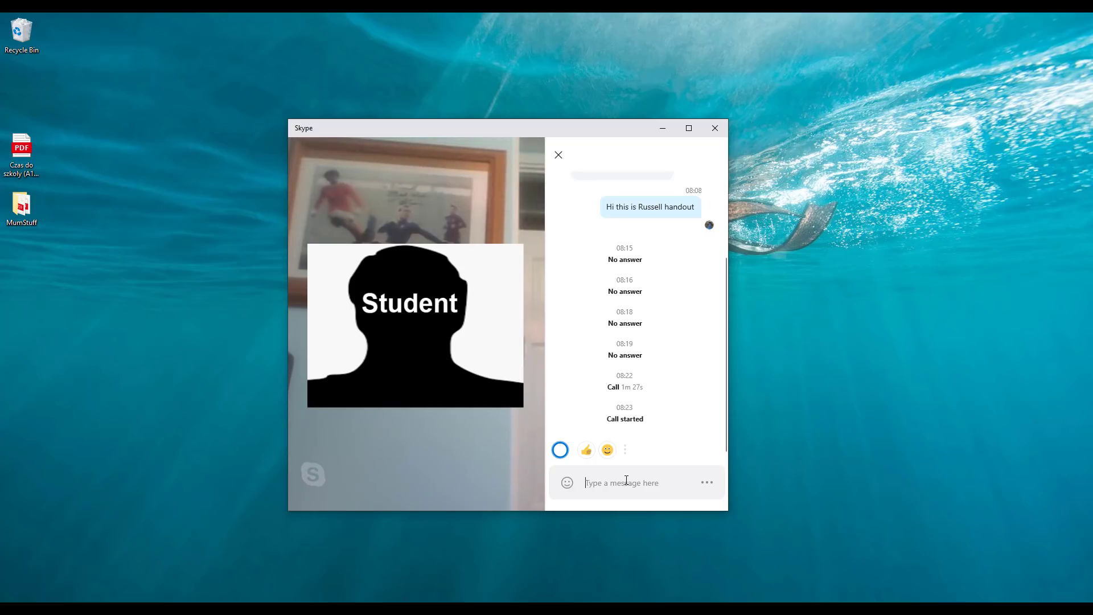
type("essage")
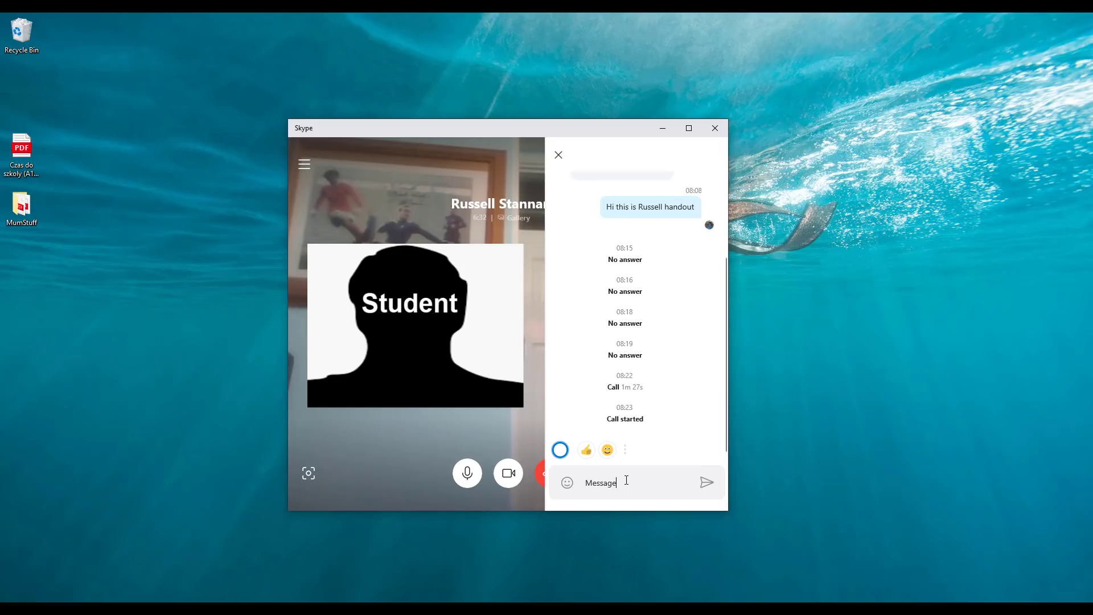
key("Return")
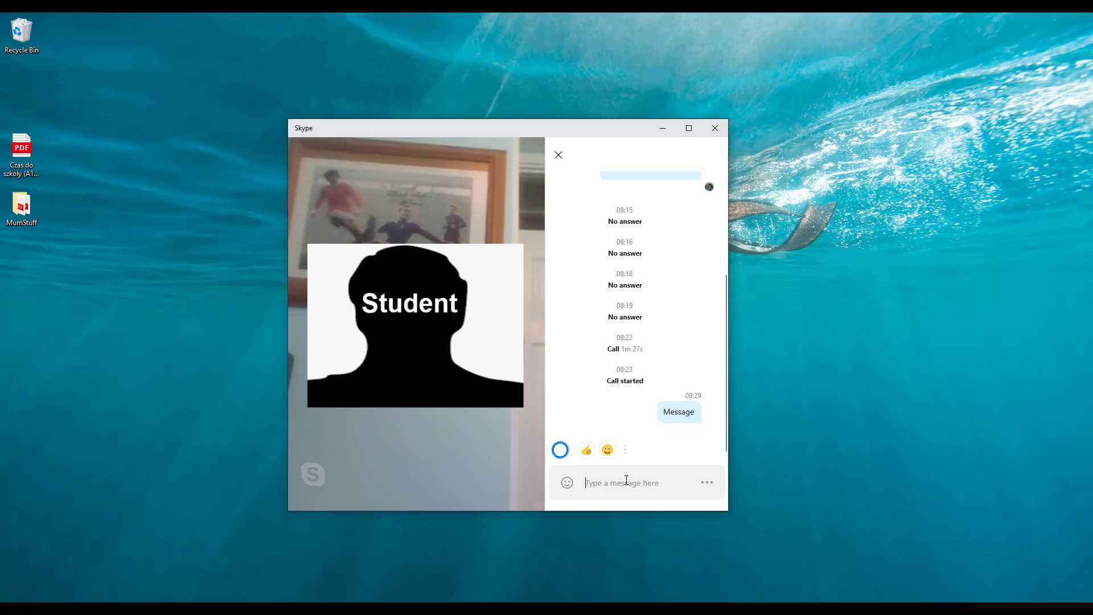
Step: Use the message box's '...' menu and Add files to open the Documents file picker
left_click(706, 484)
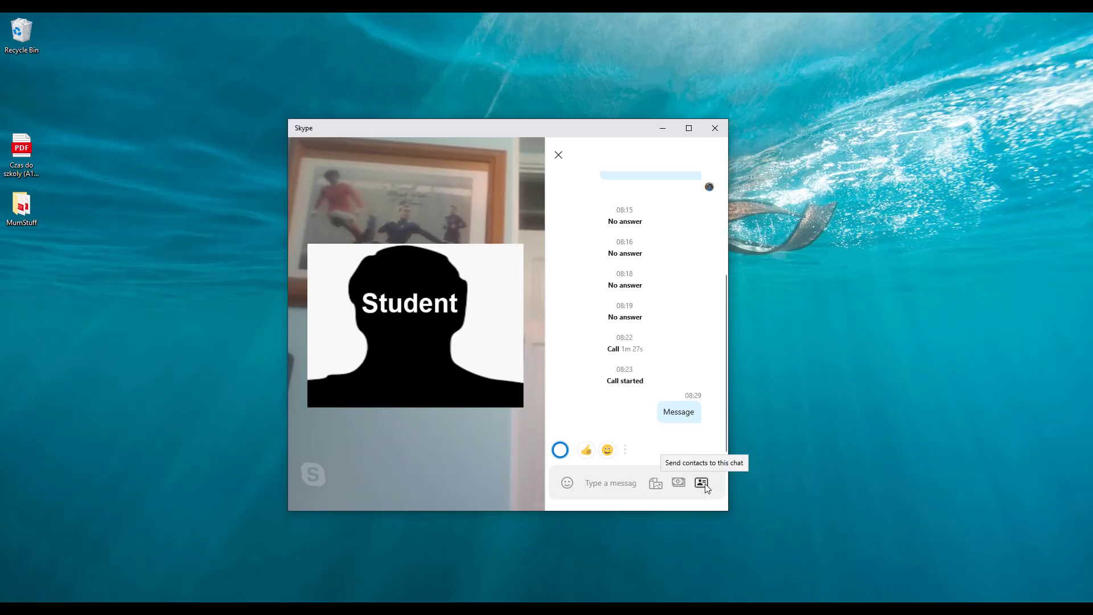
left_click(654, 484)
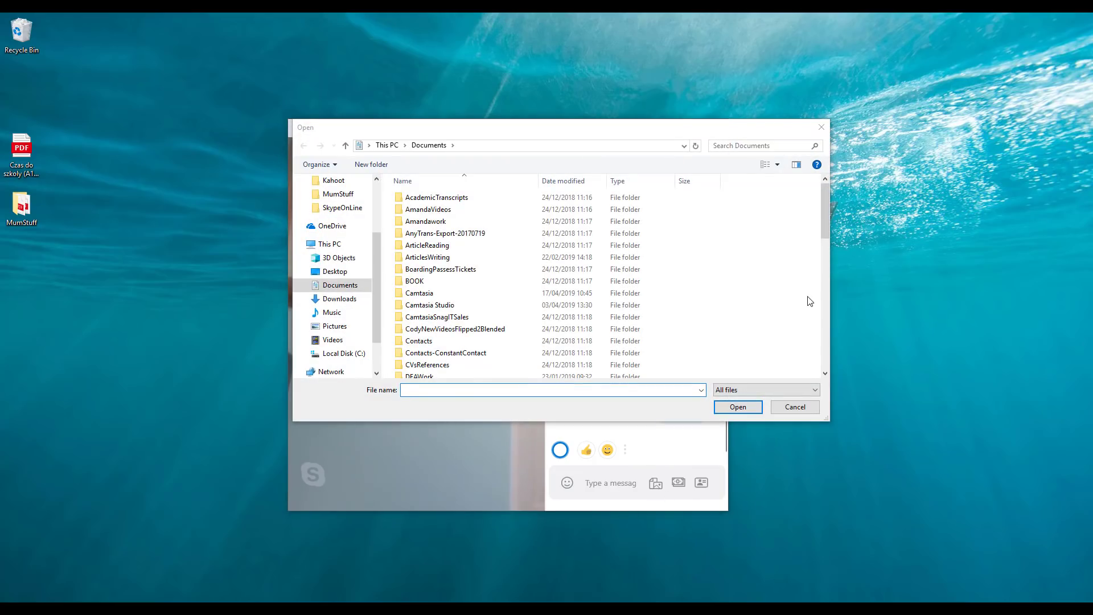
Step: Attach the mfrance image from the Pictures > Maps folder to the chat
left_click(334, 328)
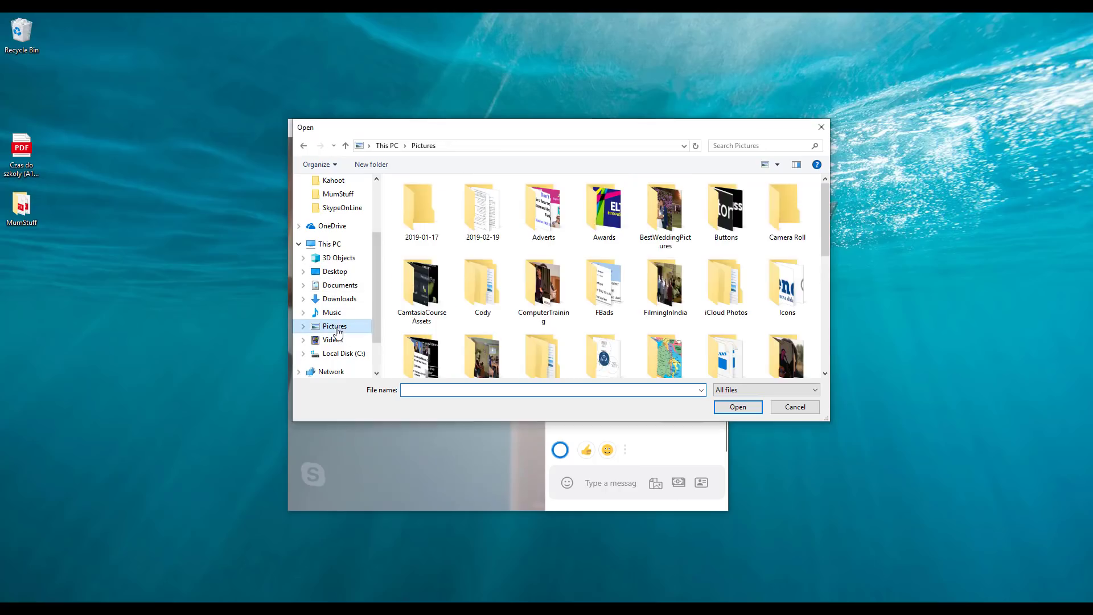
double_click(665, 360)
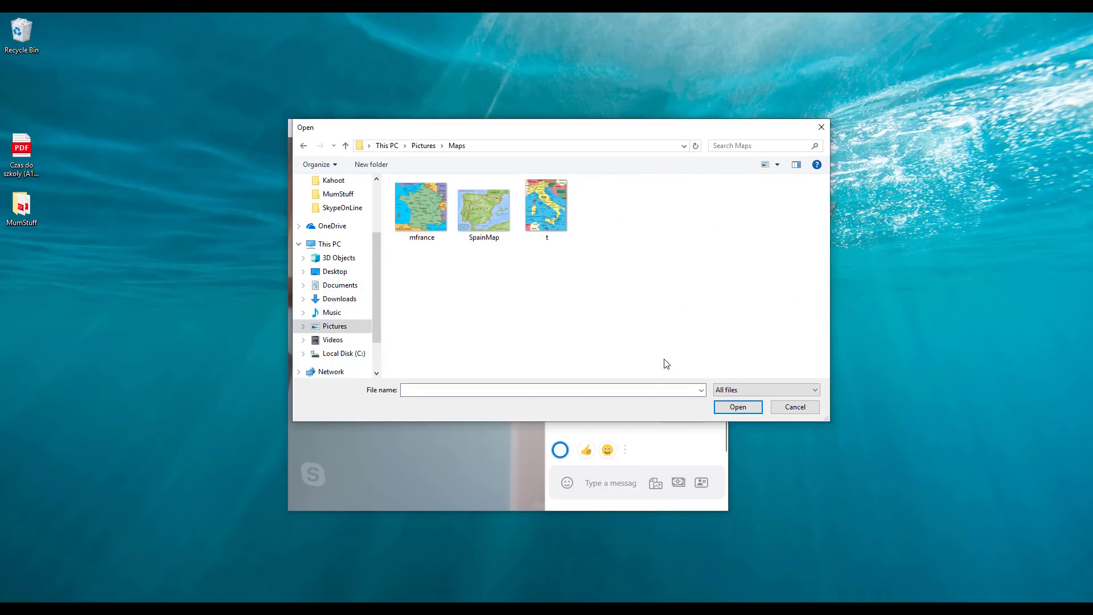
left_click(412, 205)
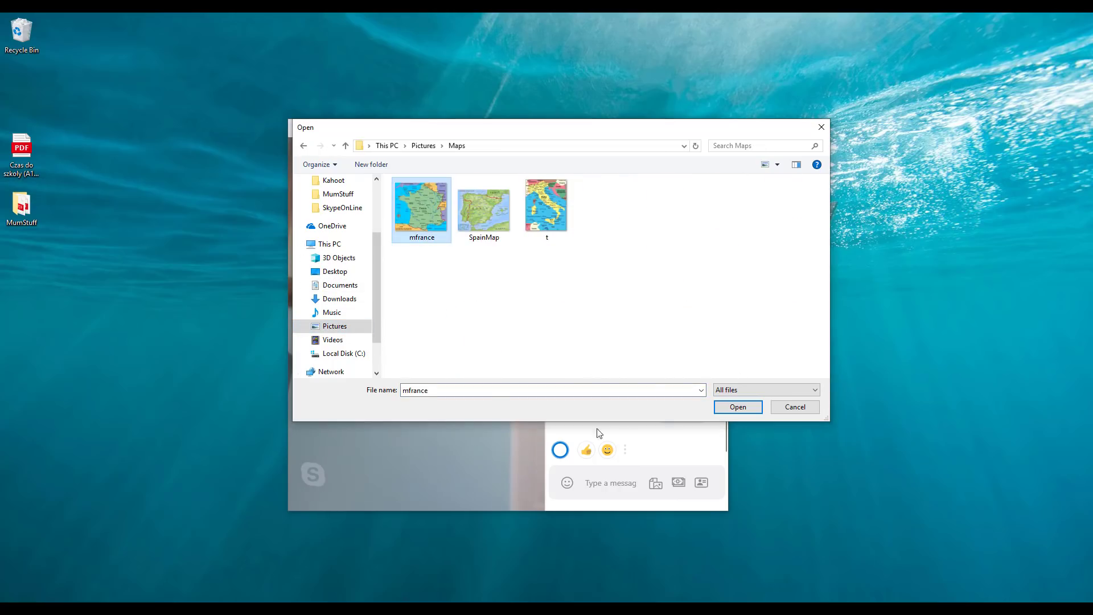
left_click(737, 407)
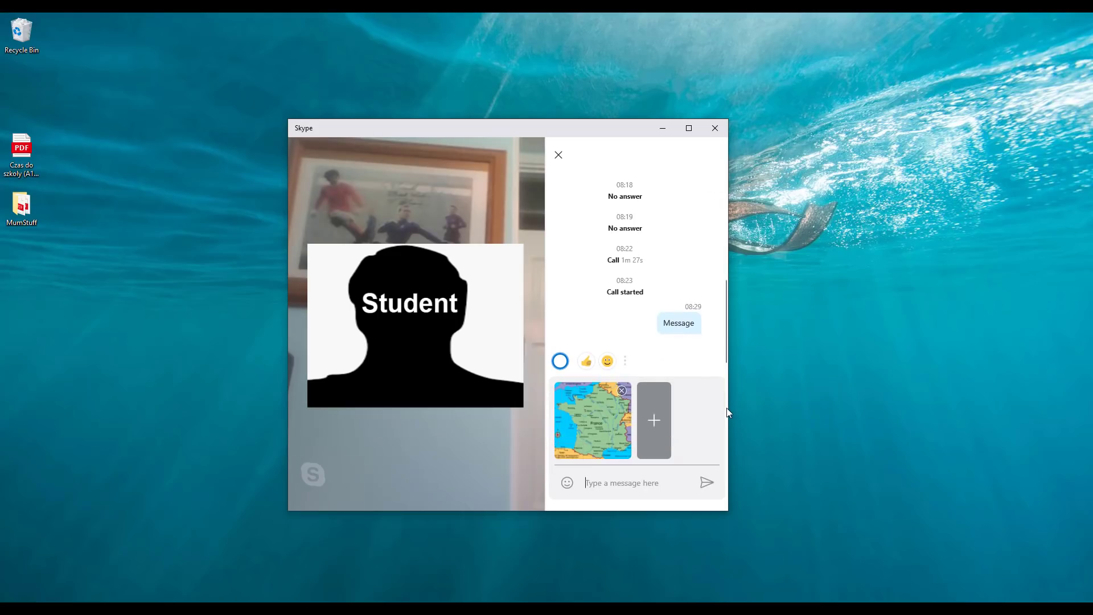
Step: Send the message 'Here is the map' with the attached mfrance image
left_click(629, 486)
type("Here is the map")
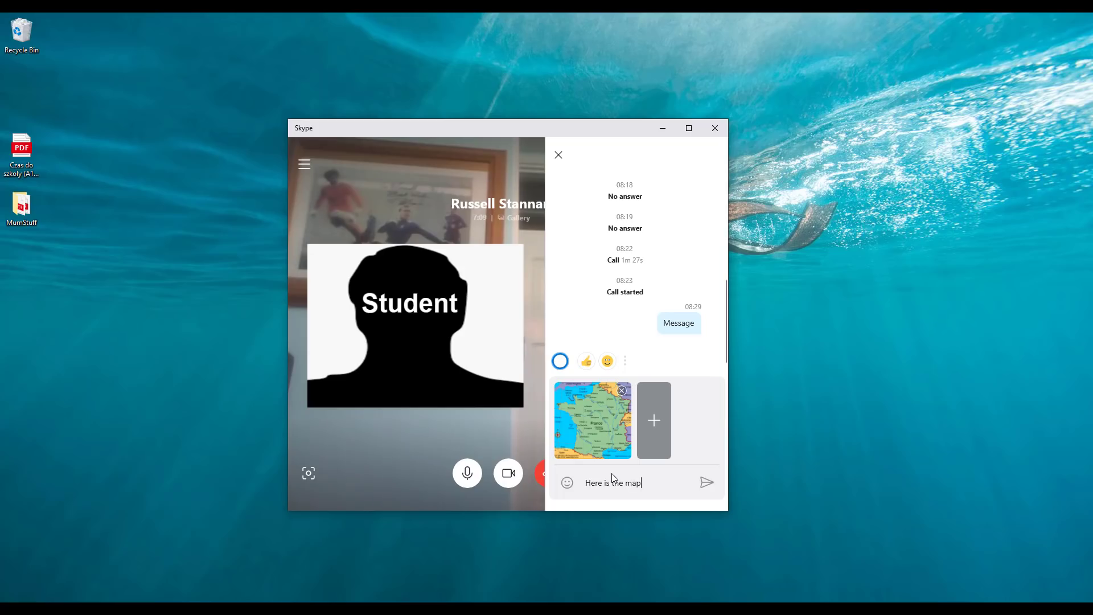
left_click(706, 483)
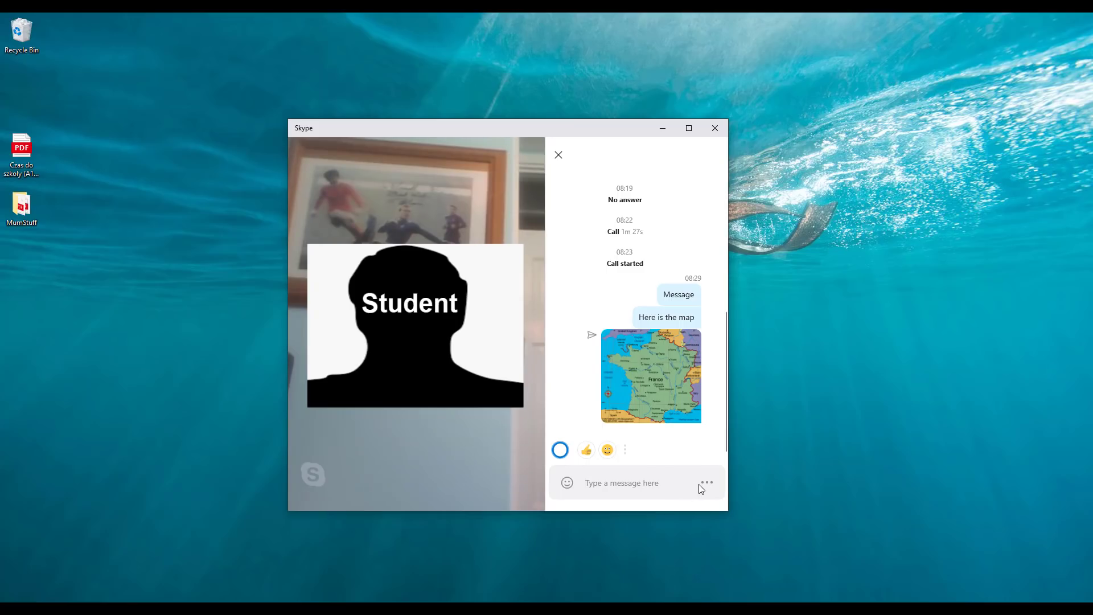
left_click(700, 484)
left_click(655, 483)
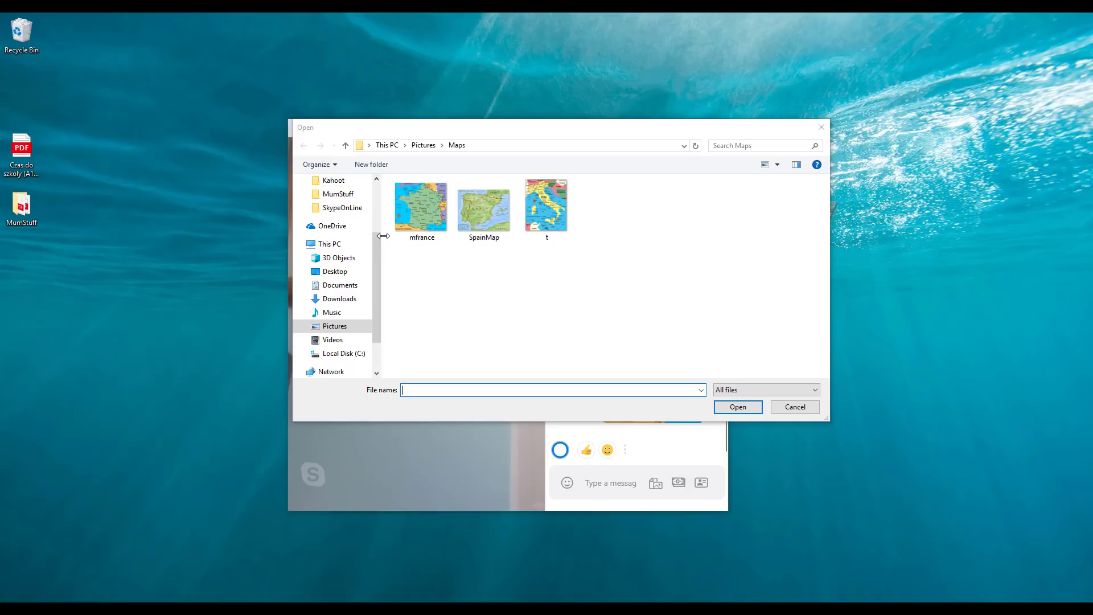
left_click(821, 127)
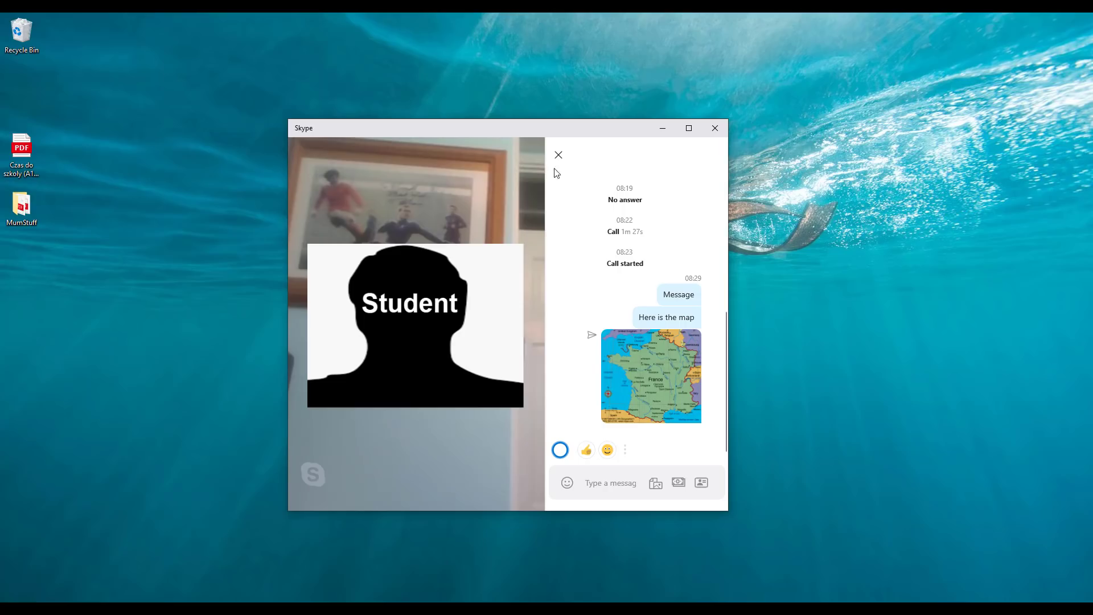
left_click_drag(569, 135, 580, 115)
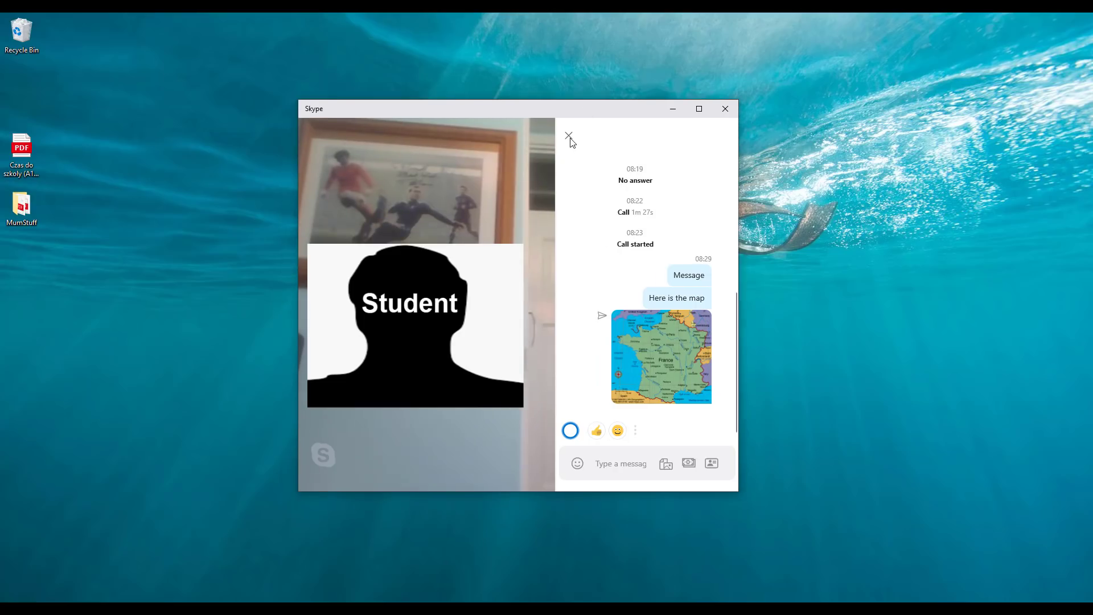
Step: Close the conversation panel, reopen it, then close it again so the video fills the window
left_click(569, 137)
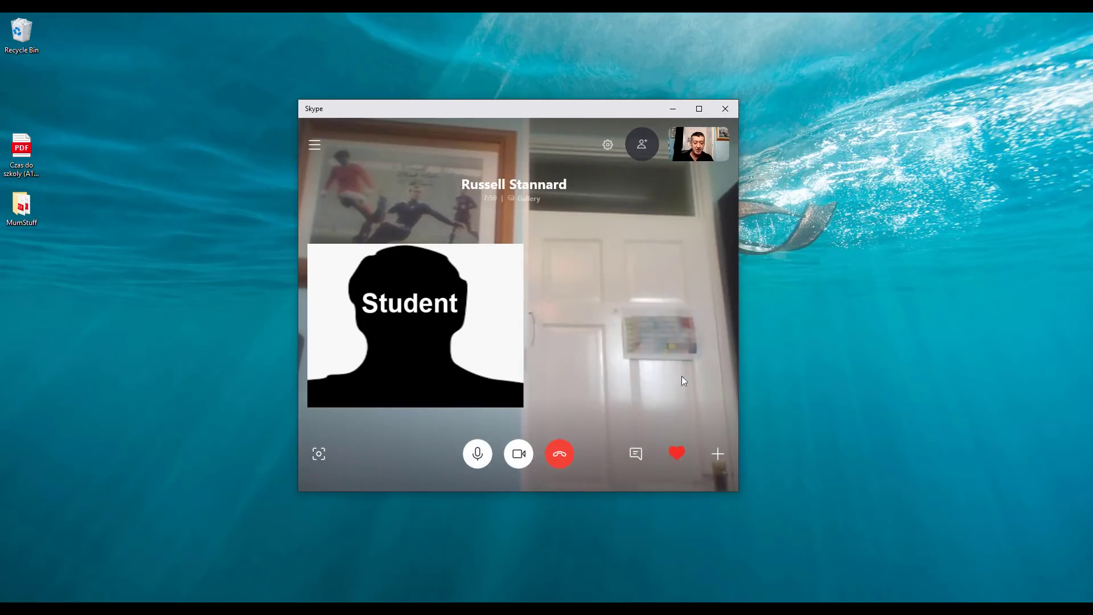
left_click(638, 451)
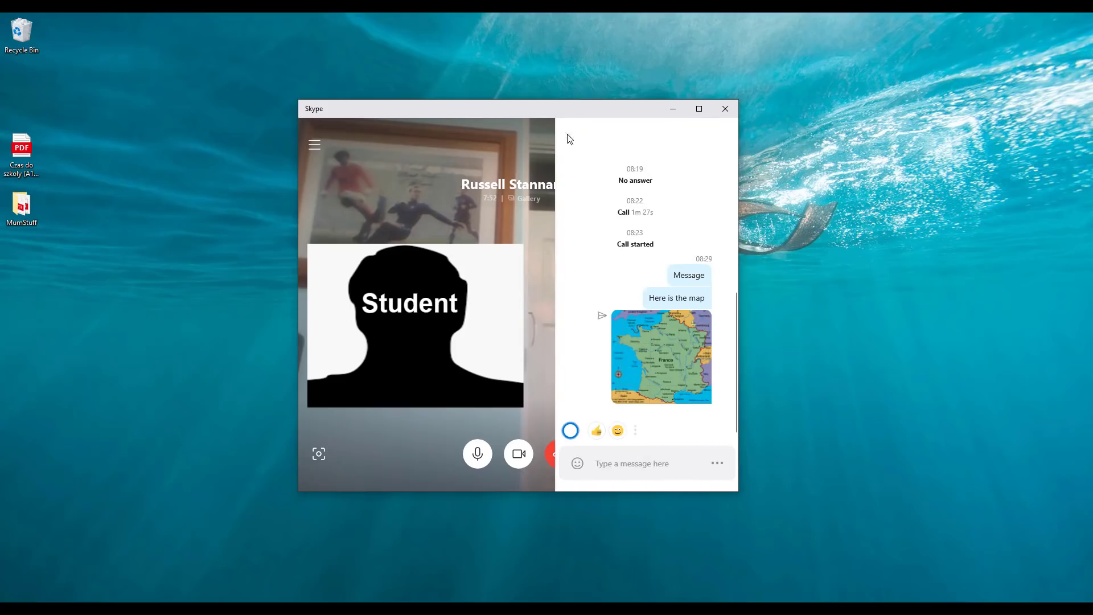
left_click(567, 135)
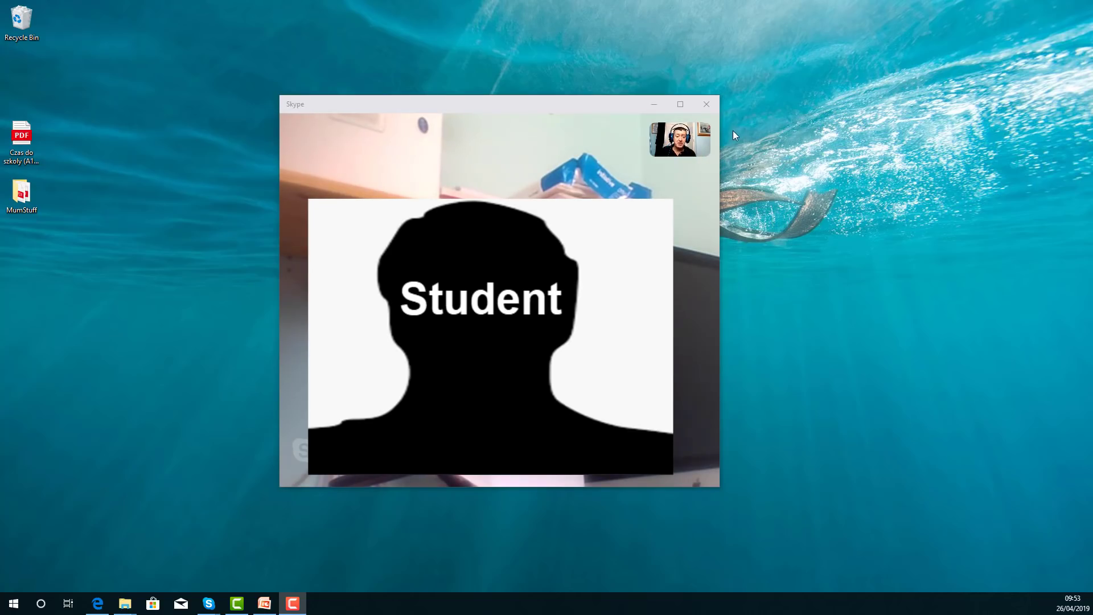
Step: Maximise the Skype call window and bring up the DISPLAY1/DISPLAY2 screen-sharing chooser
left_click(680, 105)
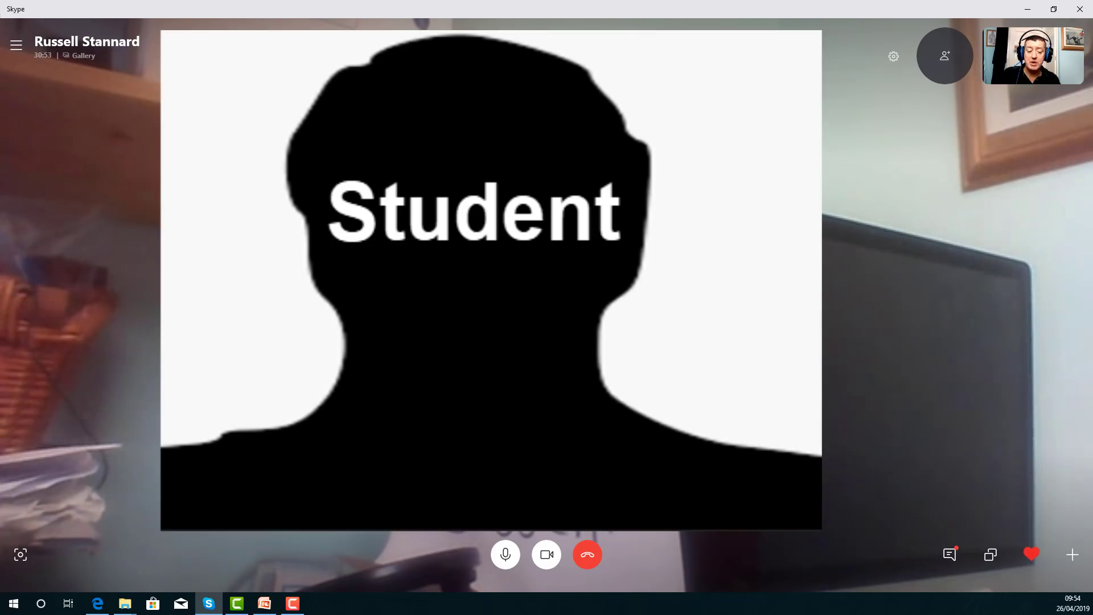
left_click(989, 557)
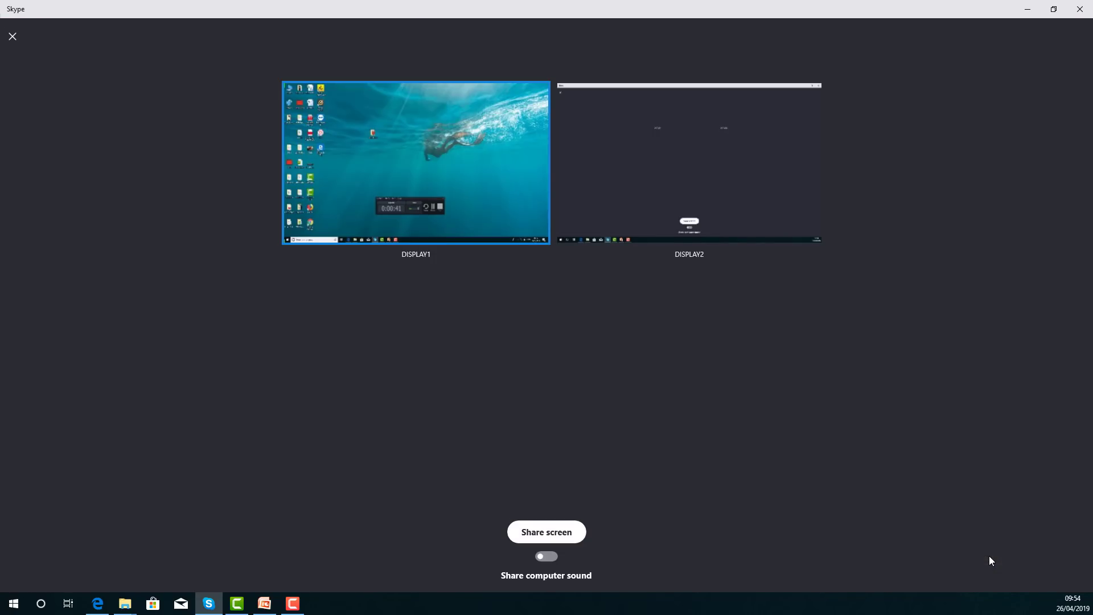
Step: Share DISPLAY2 with the student, then minimise the Skype call window
left_click(683, 160)
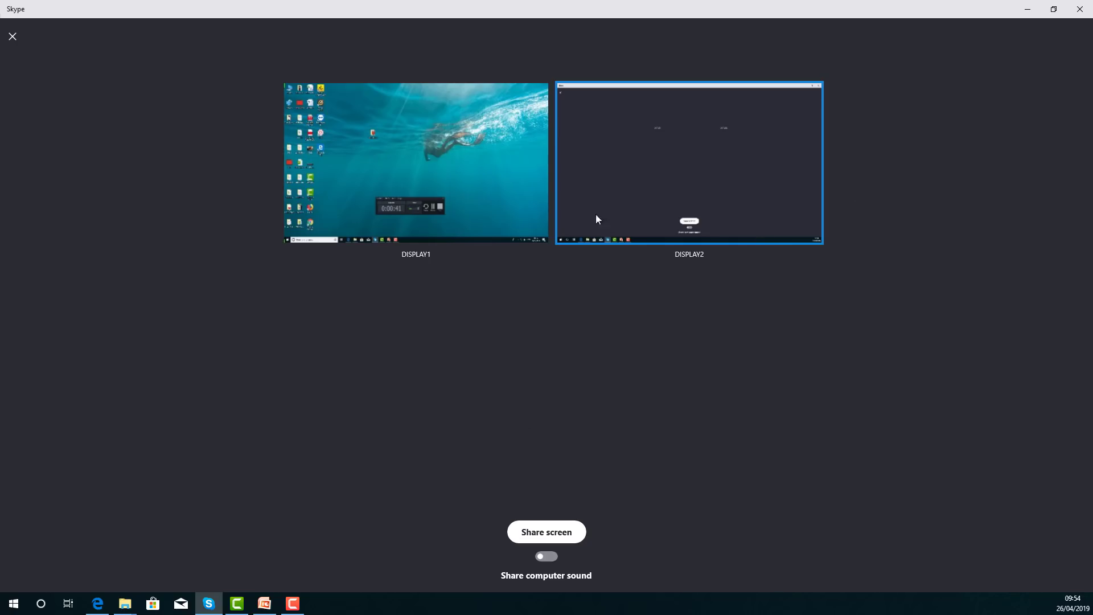
left_click(545, 531)
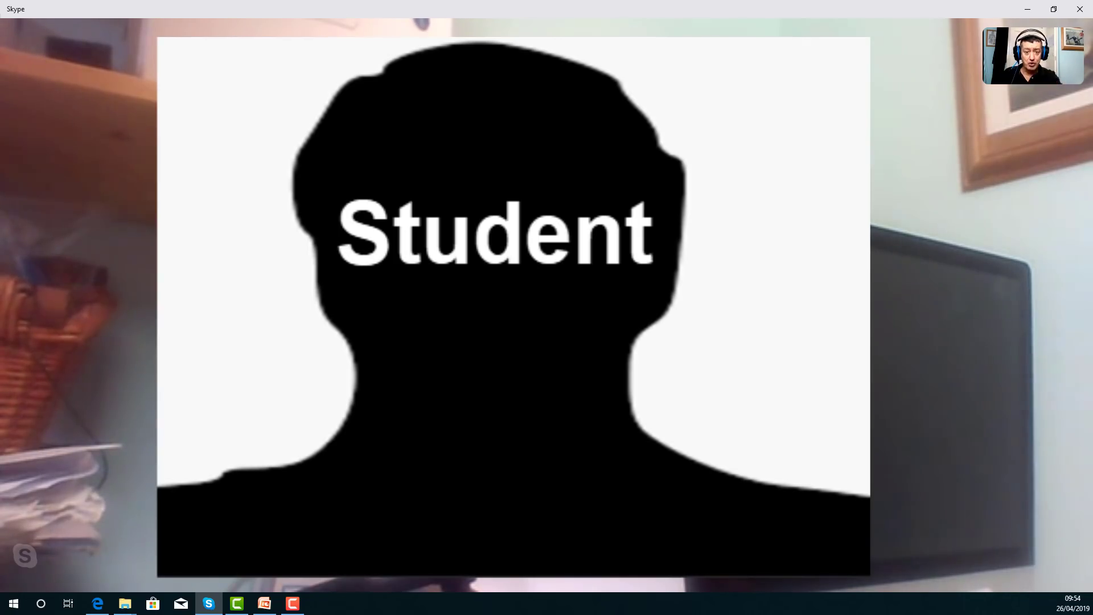
mouse_move(733, 5)
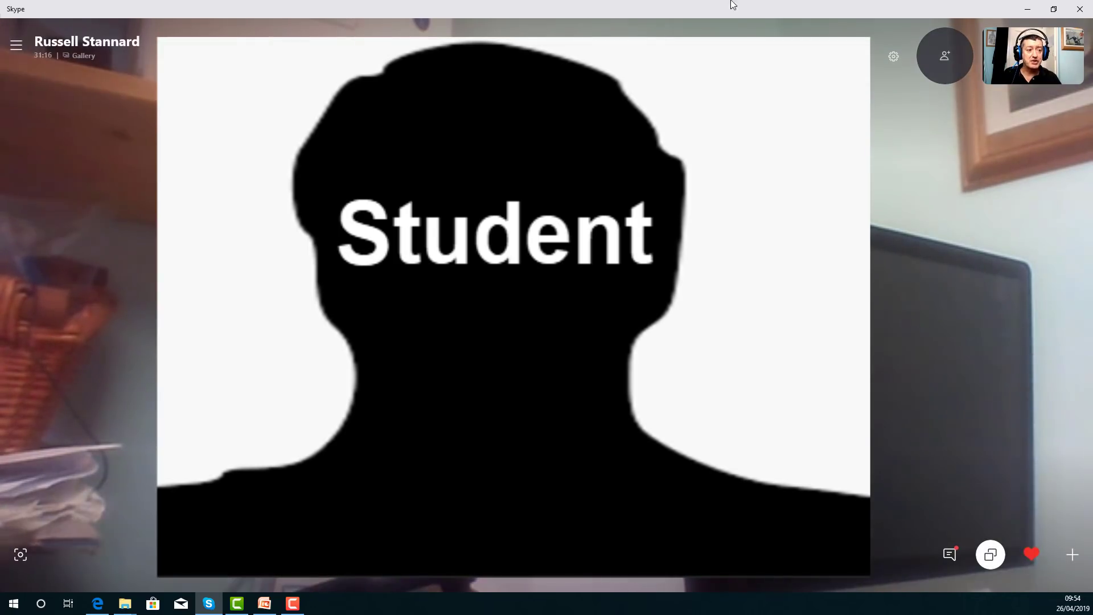
left_click(1028, 9)
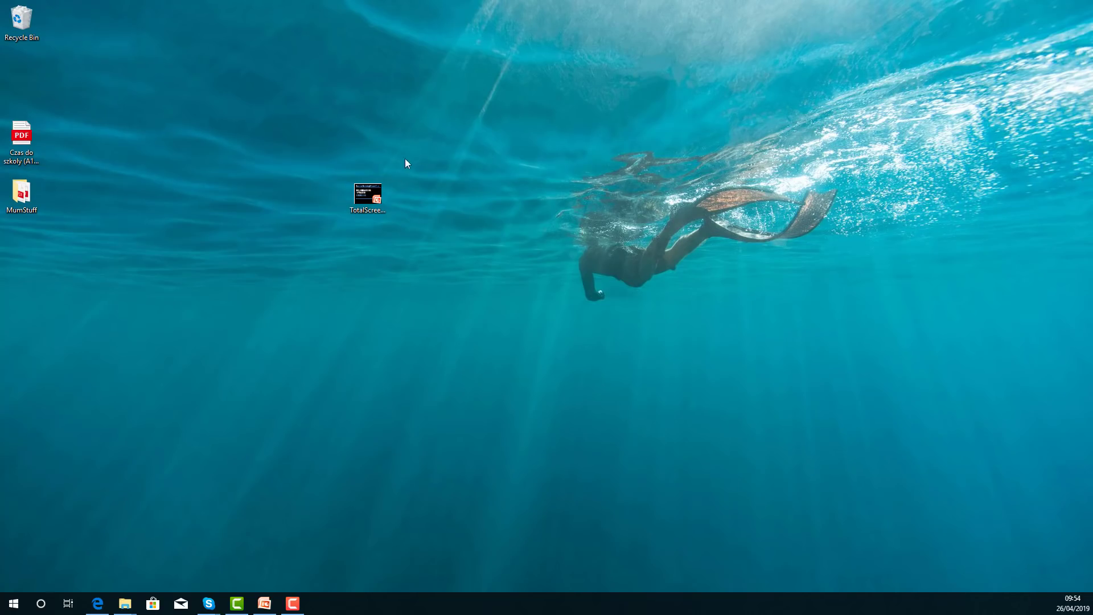
Step: Open TotalScreenCapture, advance to slide 4 'Distribution-Facilitated', then restore the Skype call window
double_click(364, 204)
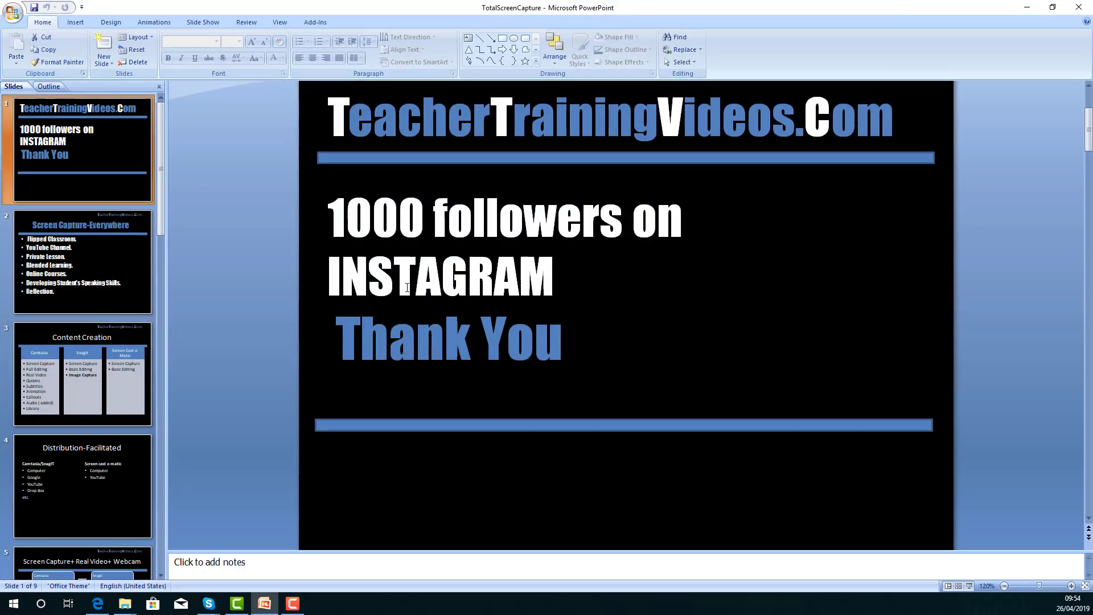
key("Down")
key("Down")
key("Down")
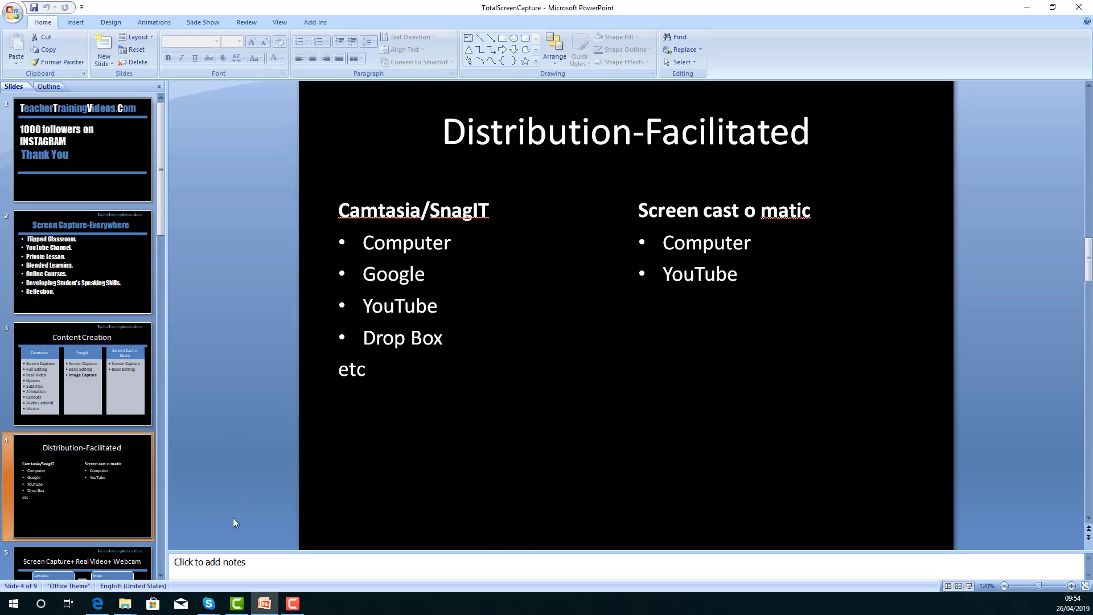
left_click(210, 607)
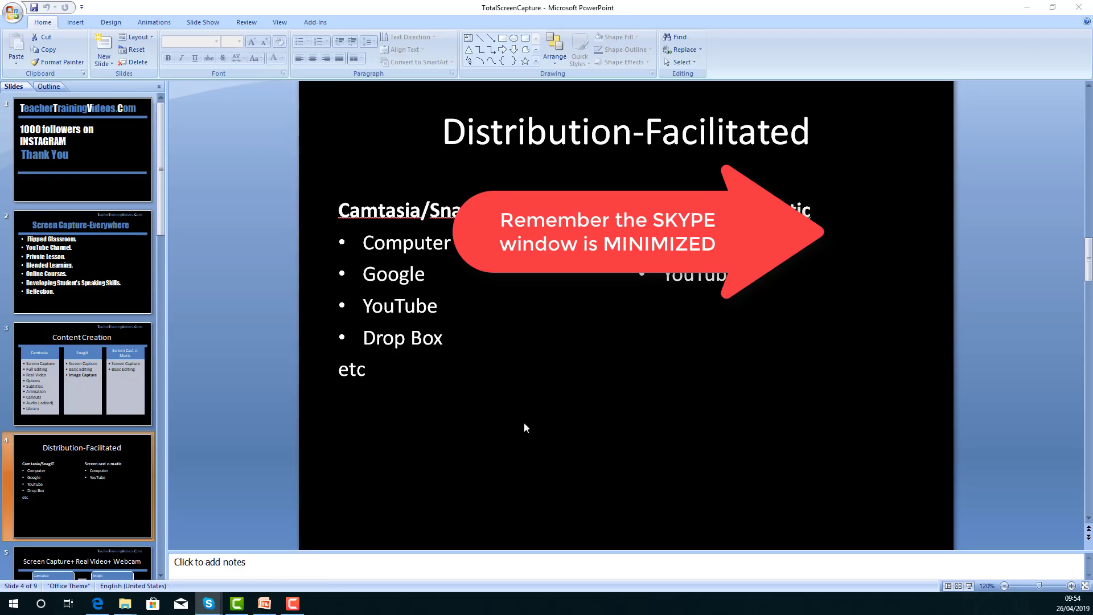
mouse_move(208, 603)
left_click(178, 575)
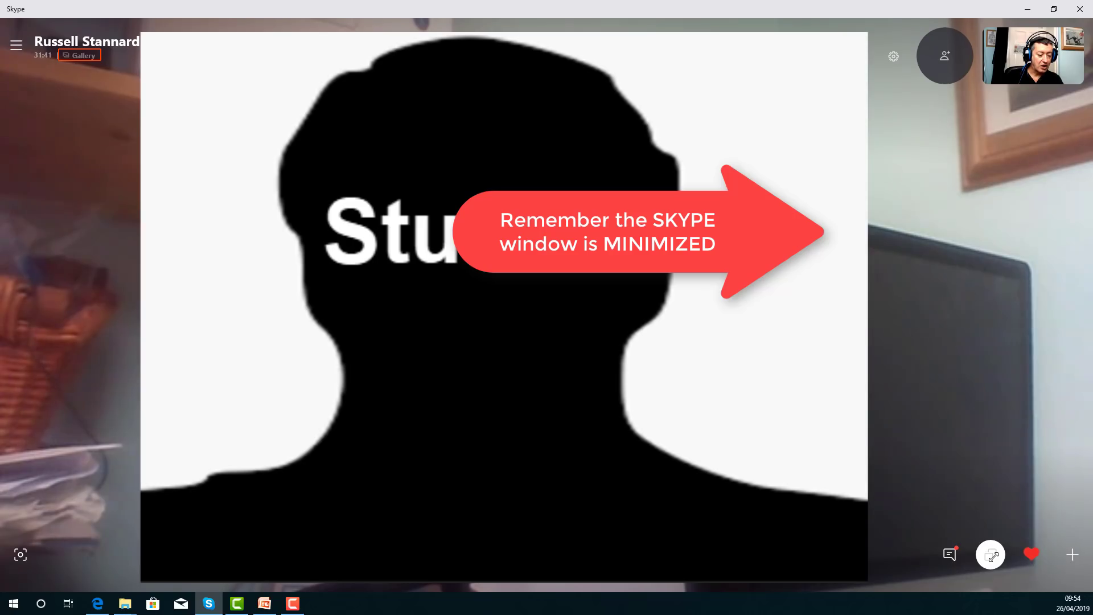
Step: Stop sharing the screen from the call's share button
left_click(992, 556)
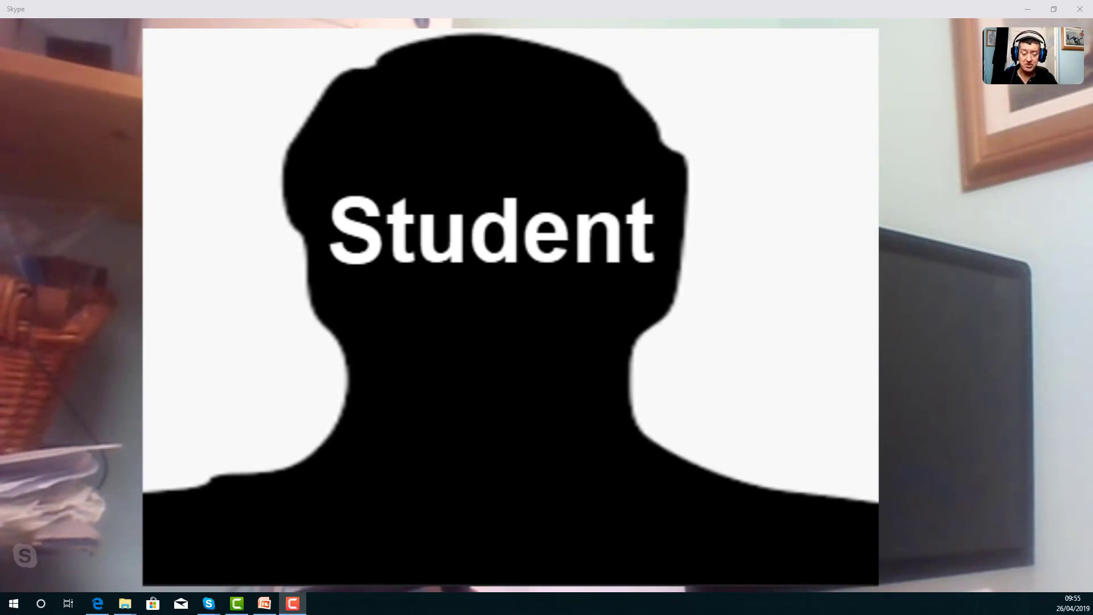
mouse_move(547, 307)
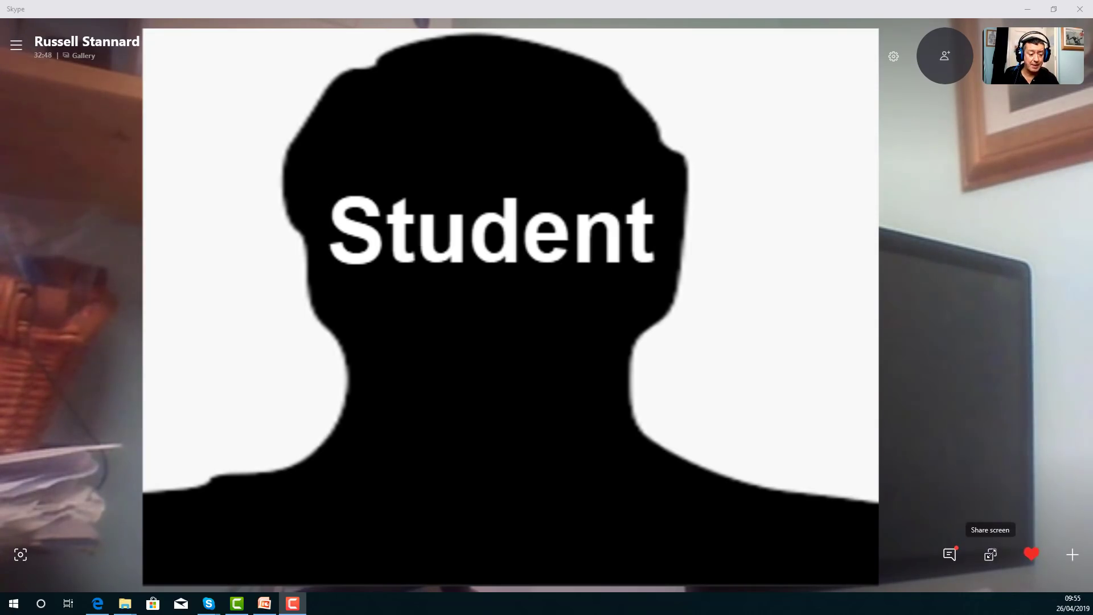
Step: Pick DISPLAY2 in the screen-sharing chooser and start sharing it again
left_click(990, 554)
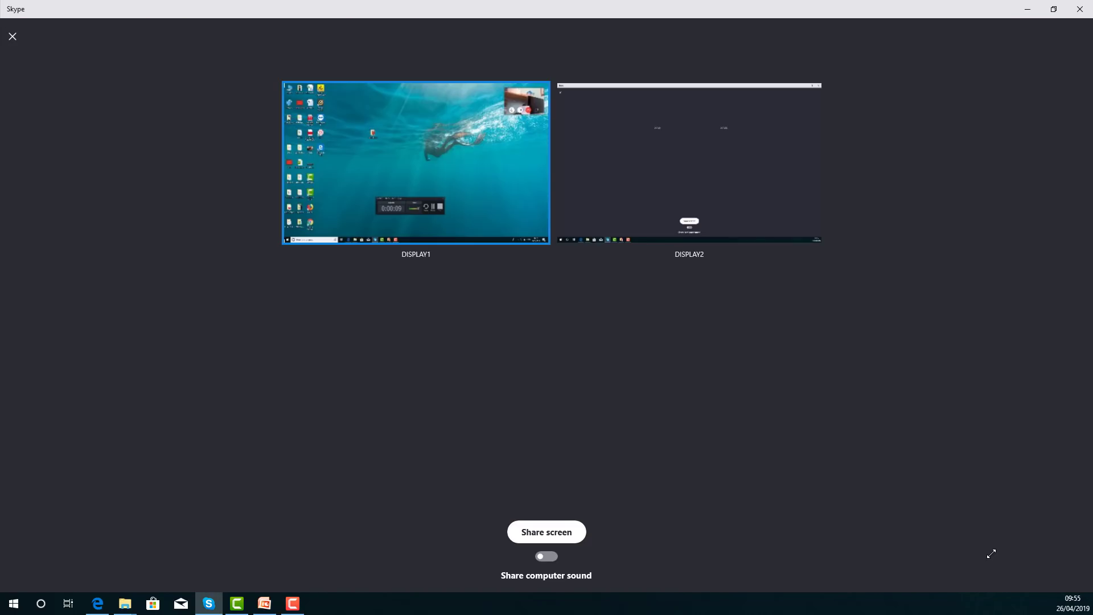
left_click(708, 172)
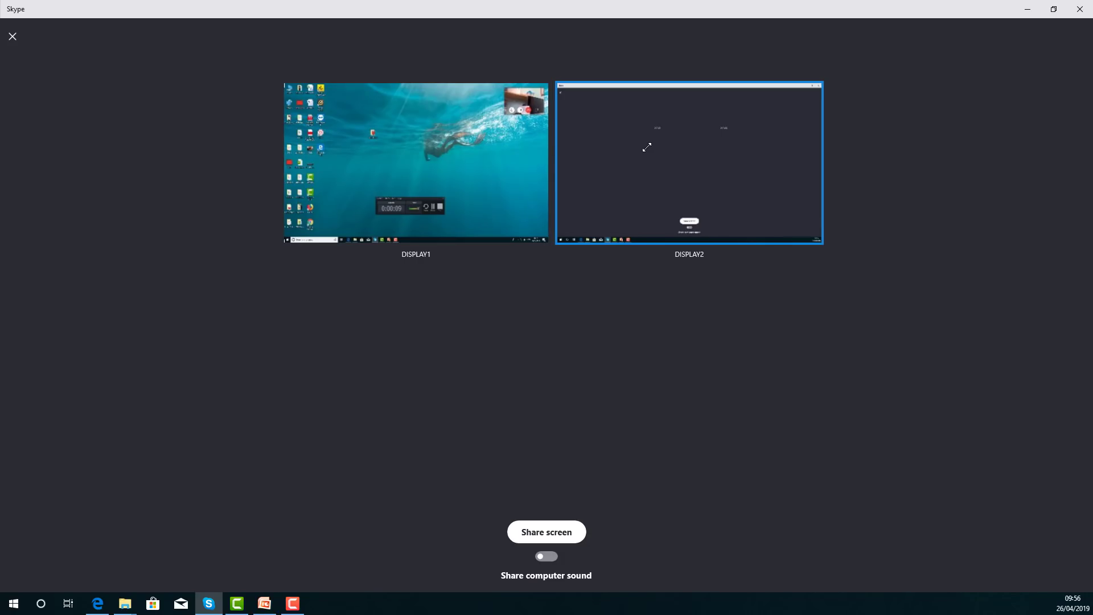
left_click(546, 532)
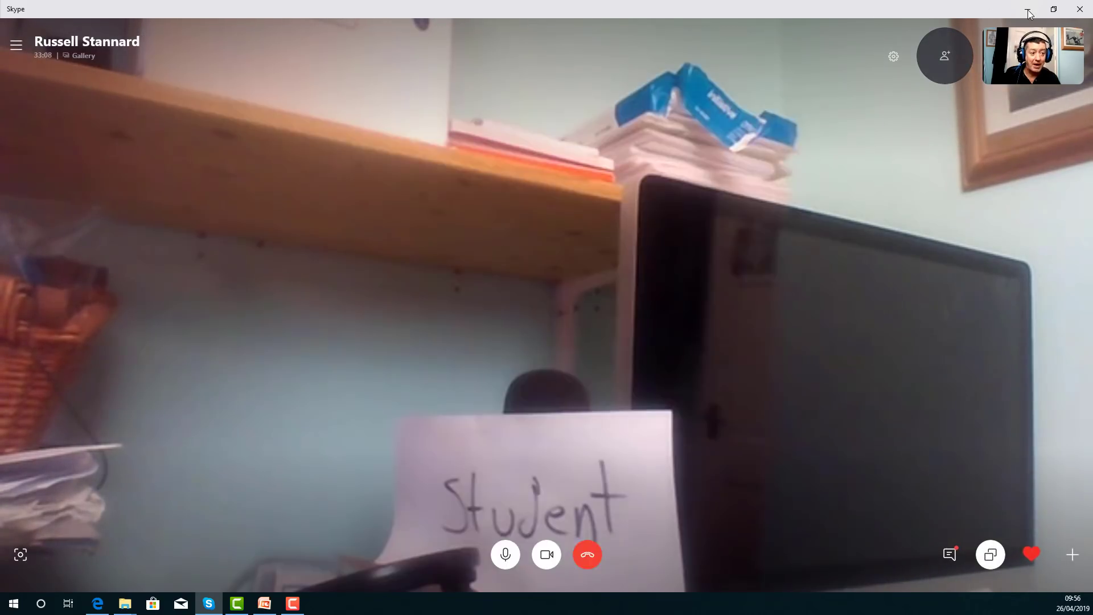
Step: Minimise Skype, step through slides 1 to 4 and back to 1, then minimise PowerPoint
left_click(1032, 8)
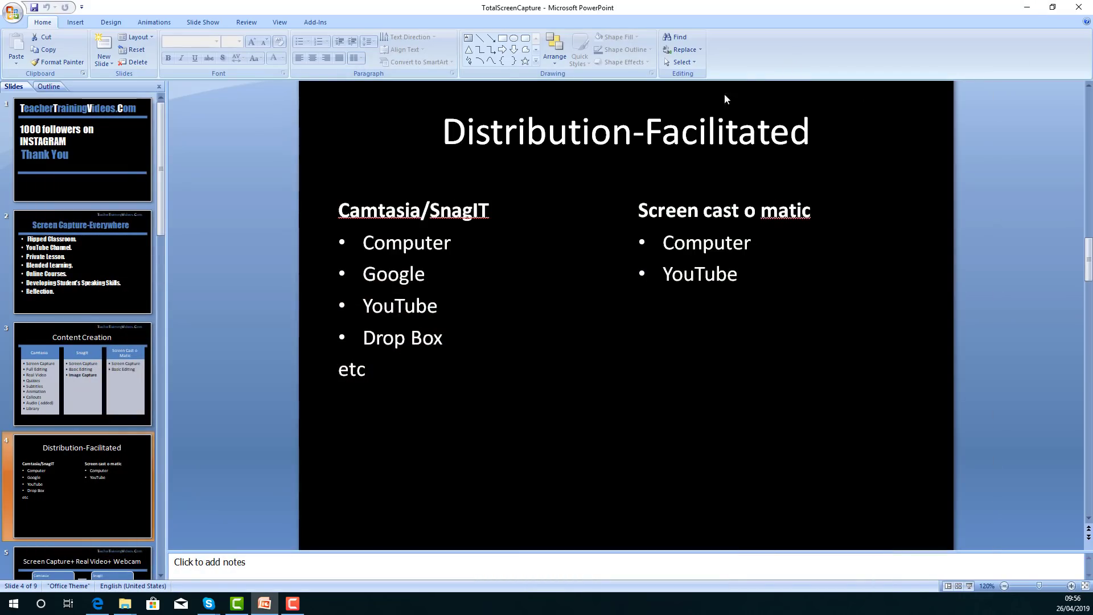
left_click(103, 171)
left_click(97, 262)
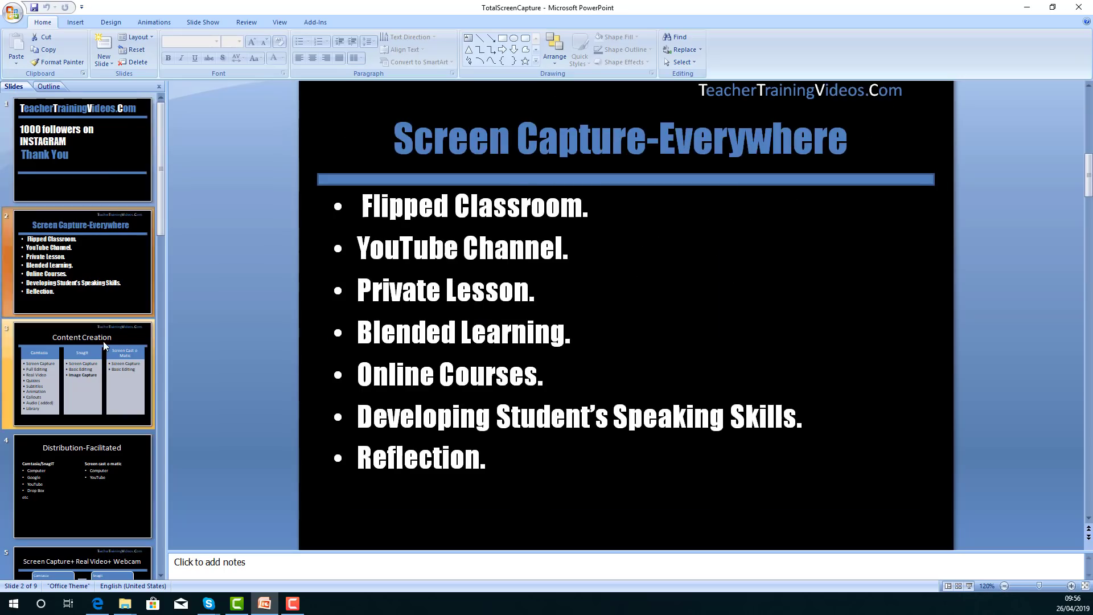
left_click(105, 334)
left_click(105, 457)
left_click(94, 395)
left_click(85, 262)
left_click(86, 151)
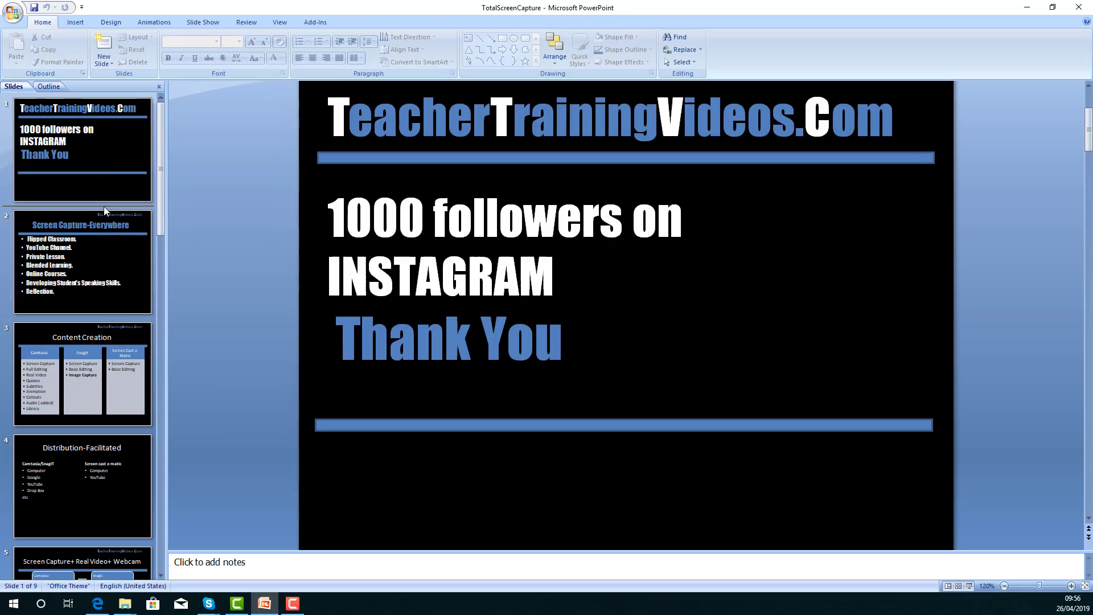
left_click(1027, 7)
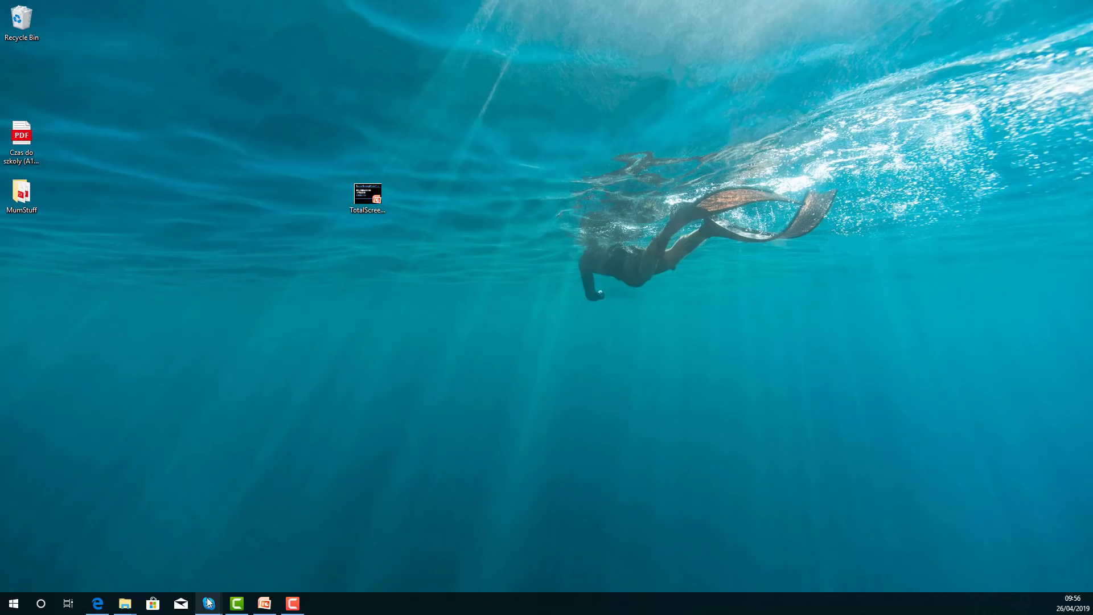
Step: Restore the Skype call from the taskbar and choose Stop sharing
mouse_move(208, 603)
left_click(199, 569)
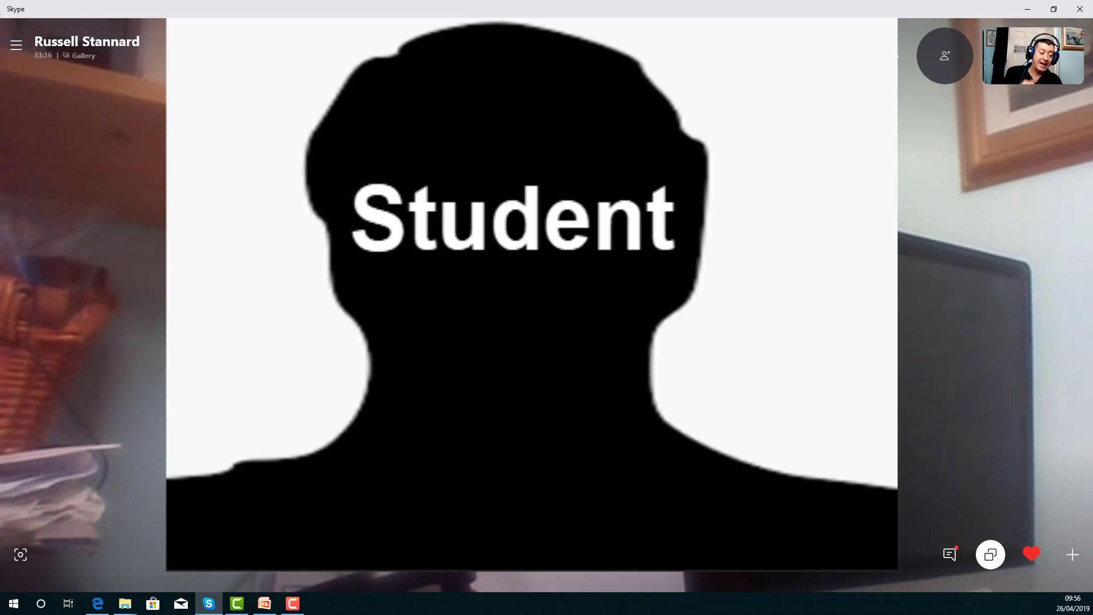
left_click(991, 555)
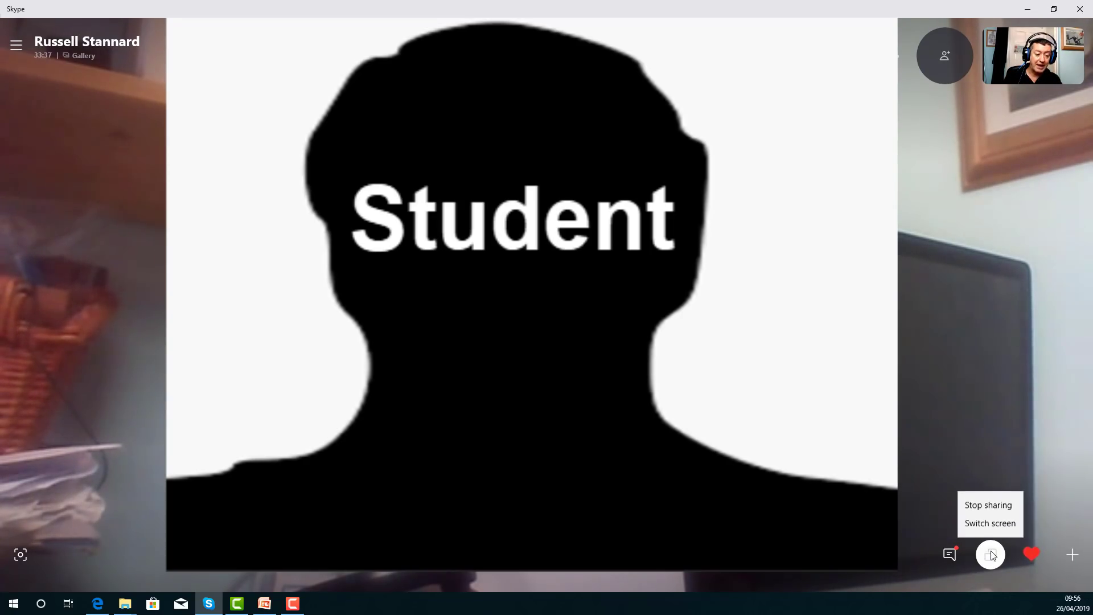
left_click(988, 504)
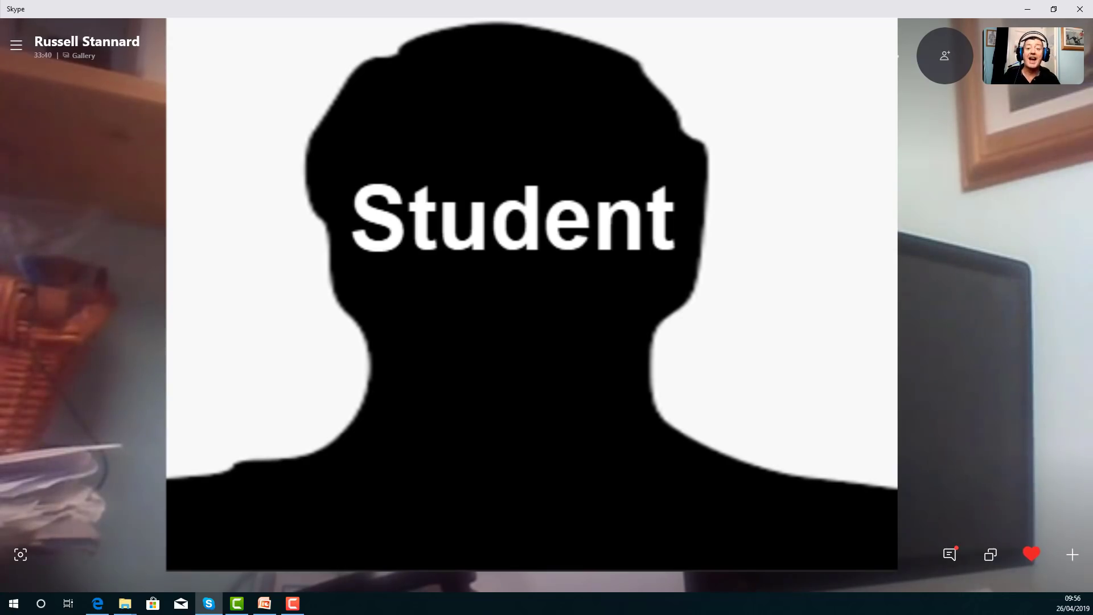